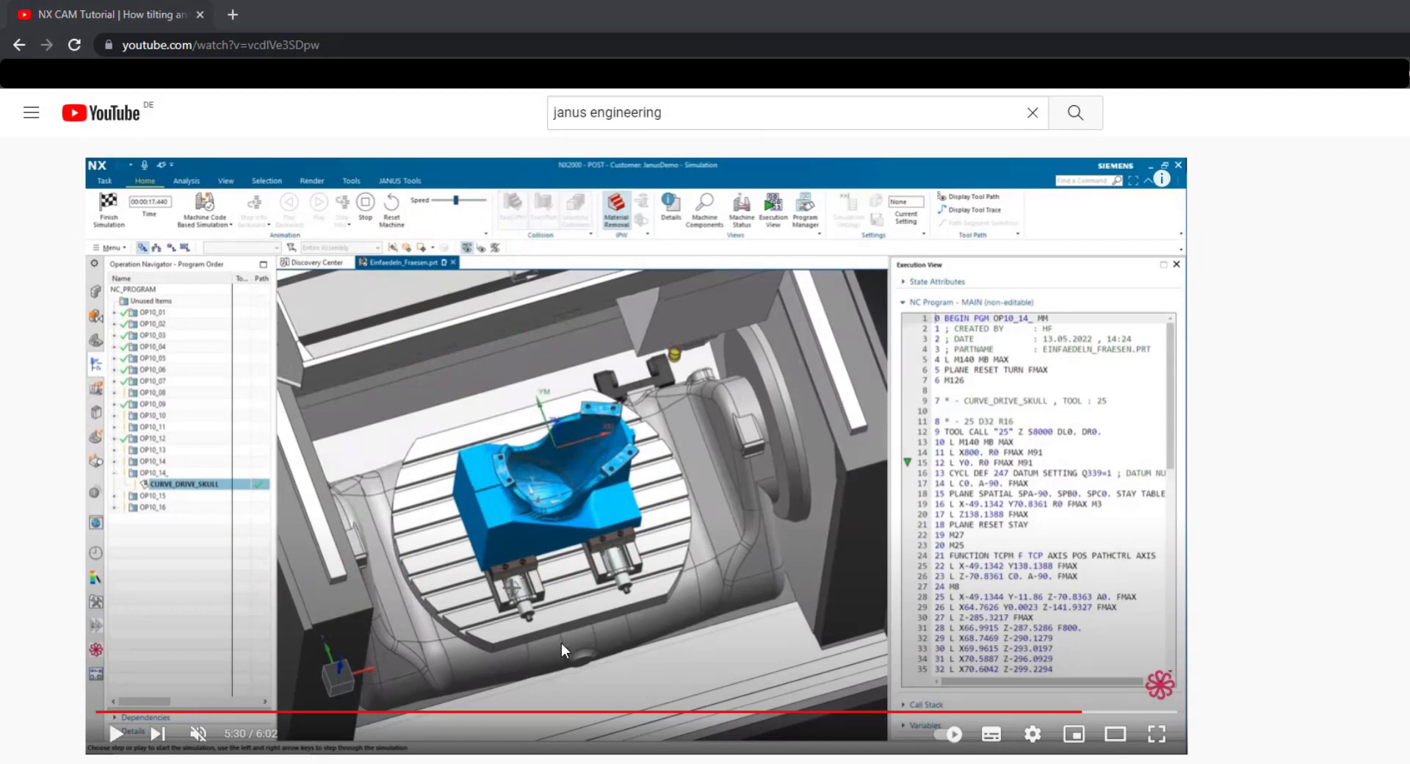
Step: Play the tutorial video showing the machine simulation of the CURVE_DRIVE_SKULL operation
left_click(115, 742)
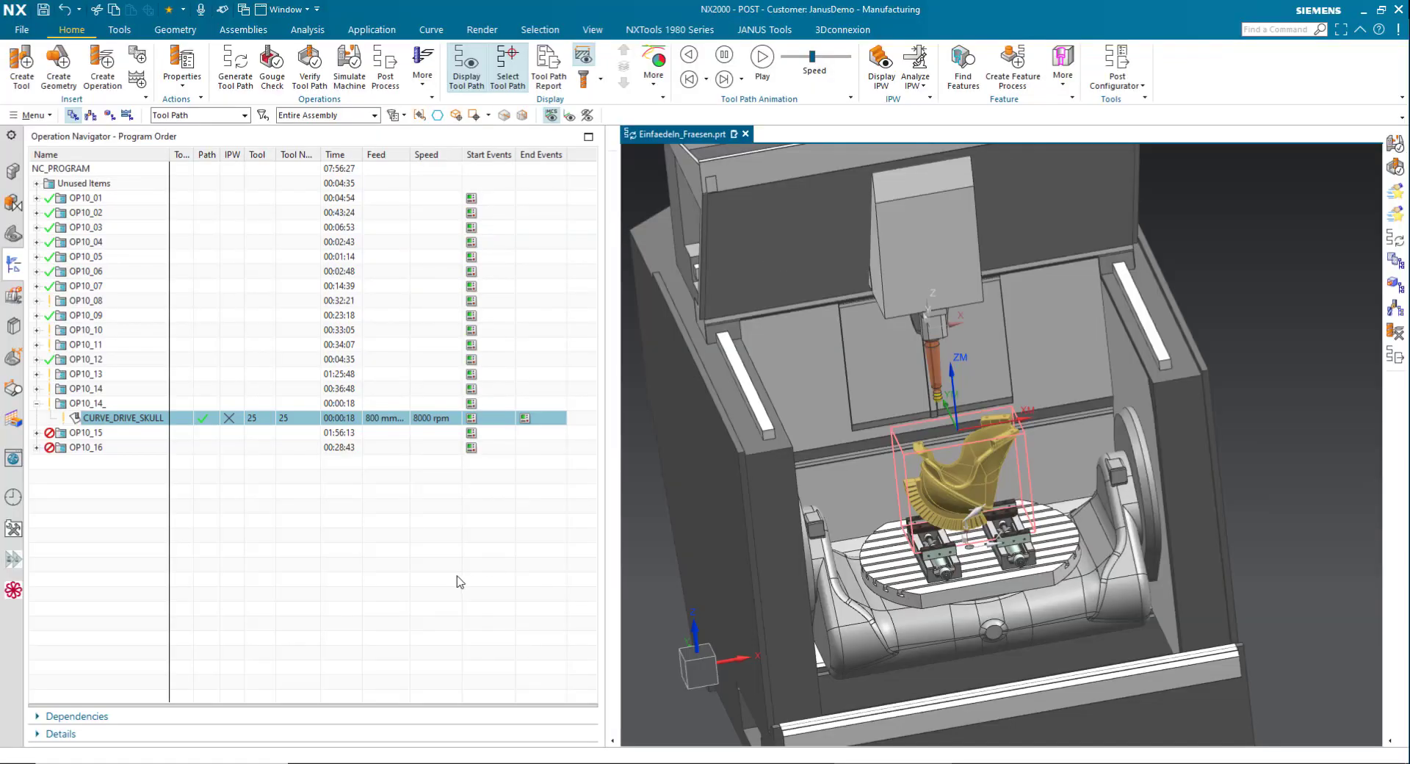
left_click(517, 535)
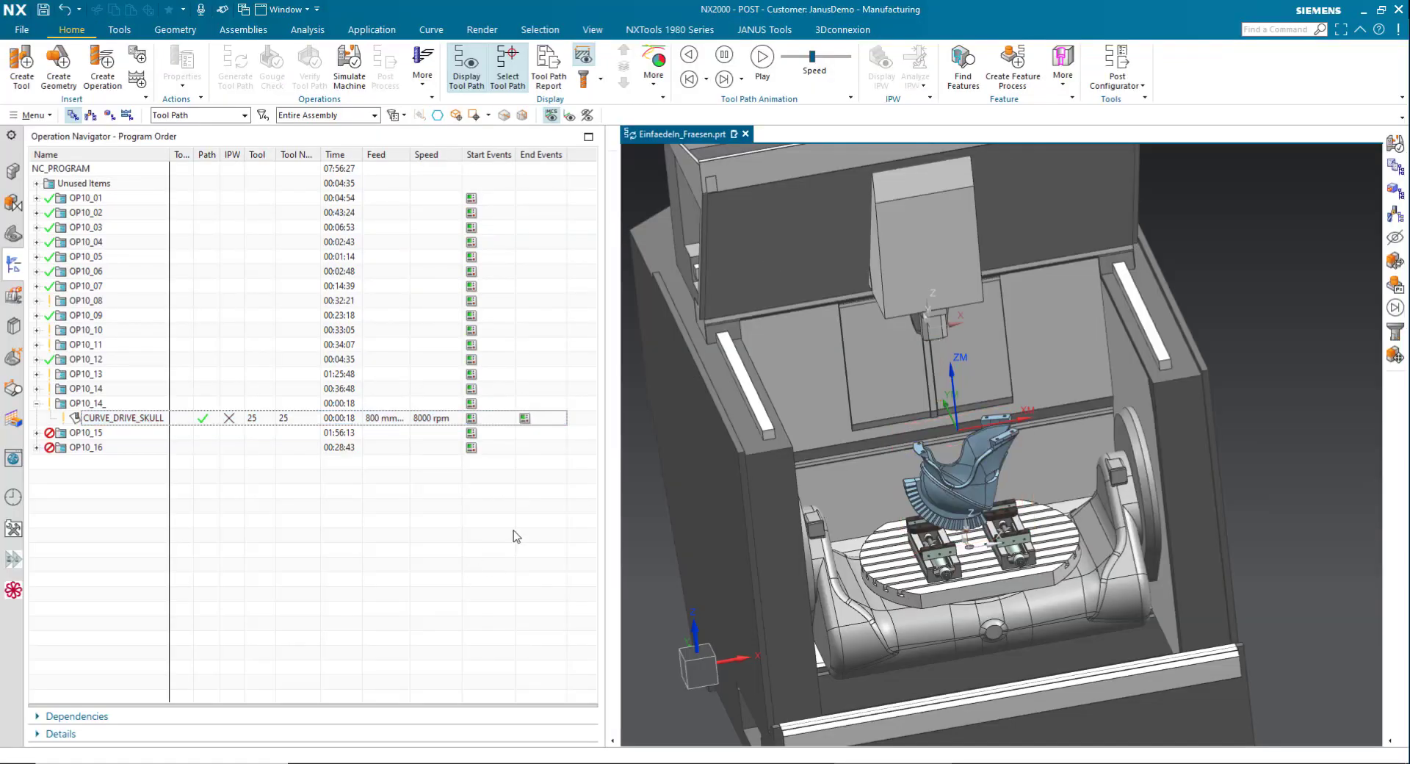
Step: Verify the CURVE_DRIVE_SKULL tool path in NX by replaying it at animation speed 7, and close the visualization
left_click_drag(603, 447, 573, 447)
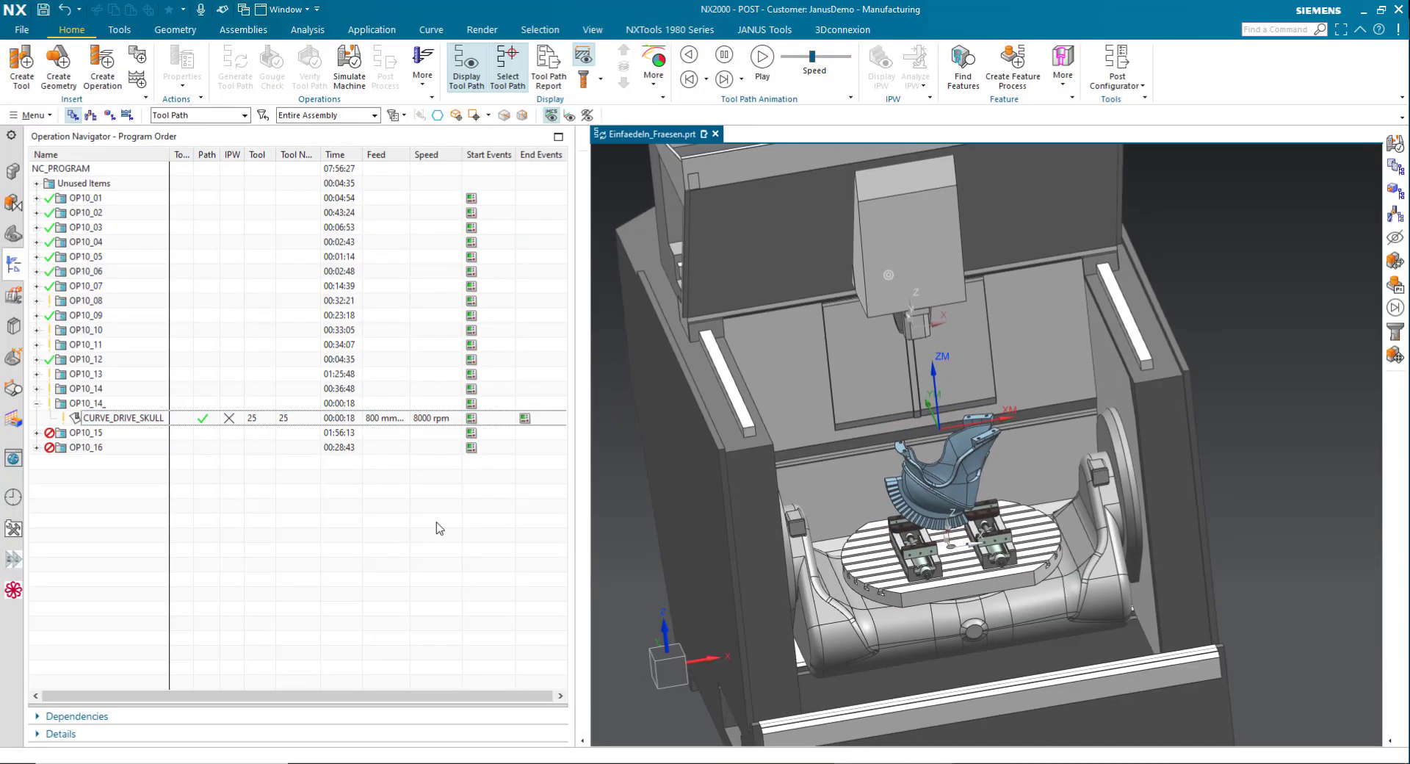
left_click(144, 421)
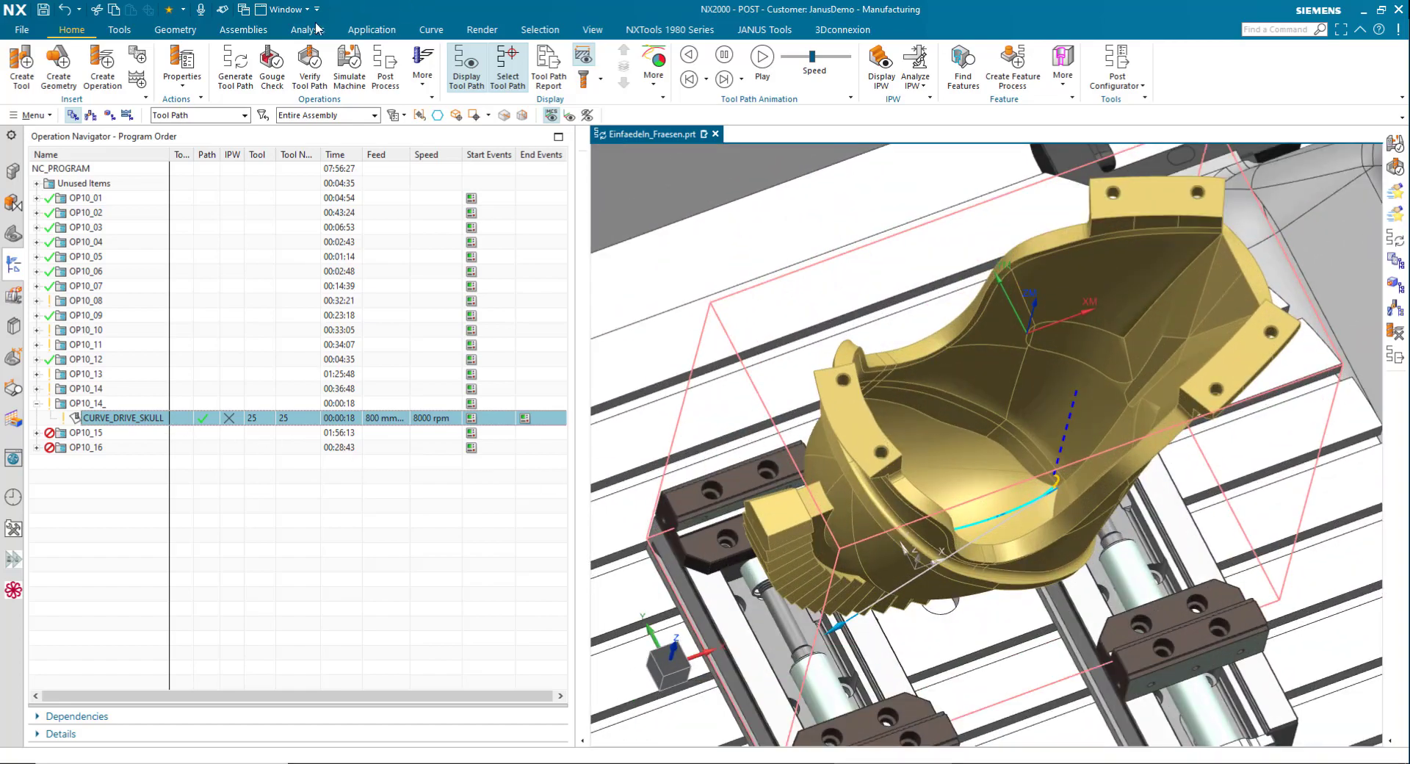
left_click(309, 68)
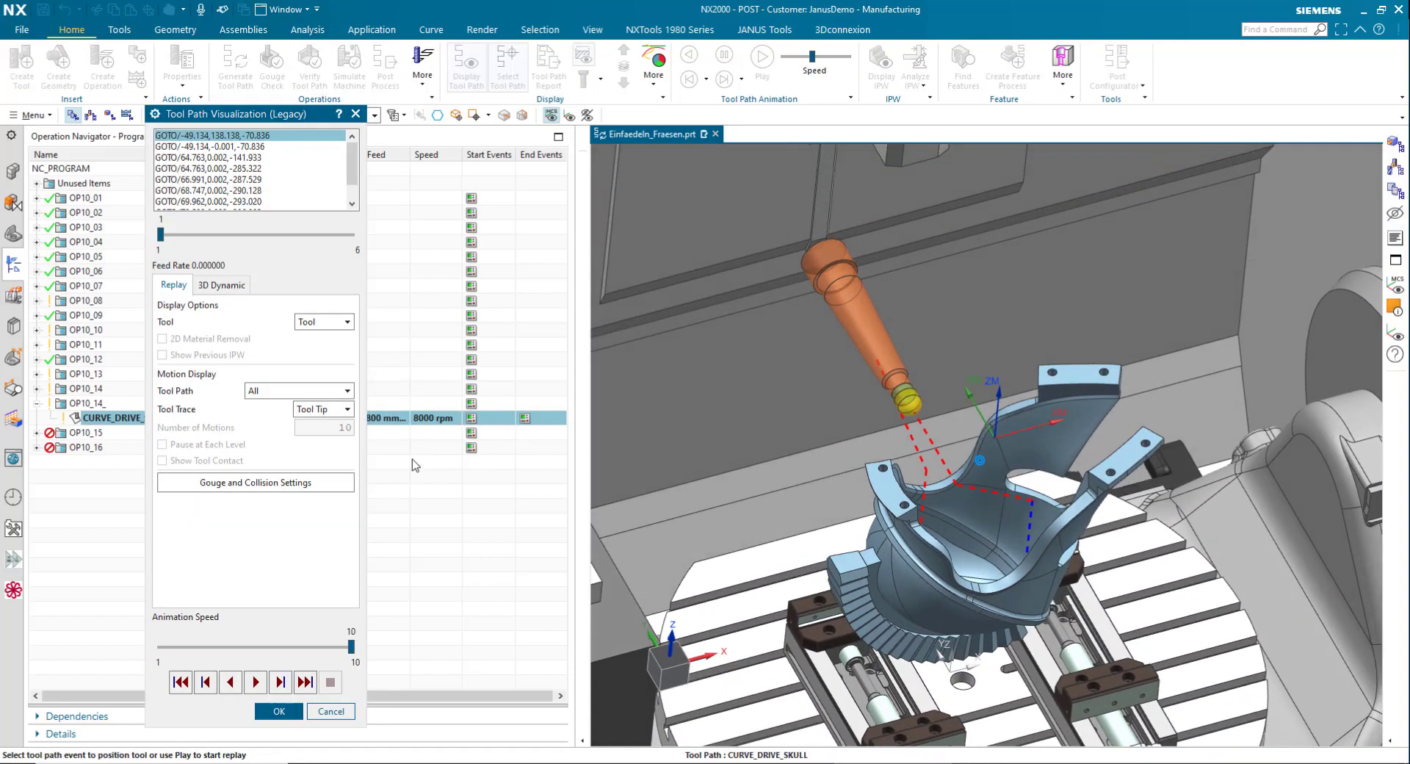
left_click(263, 683)
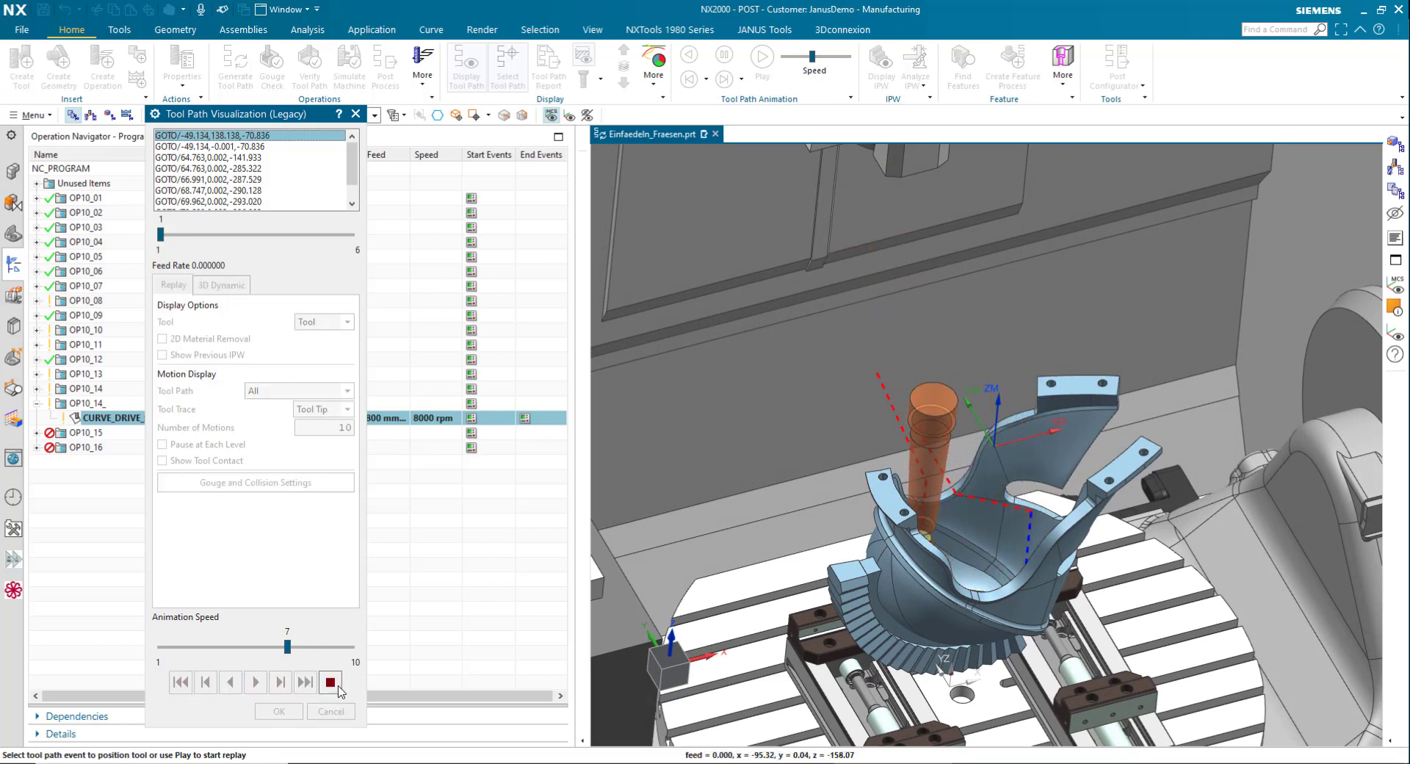
left_click(279, 711)
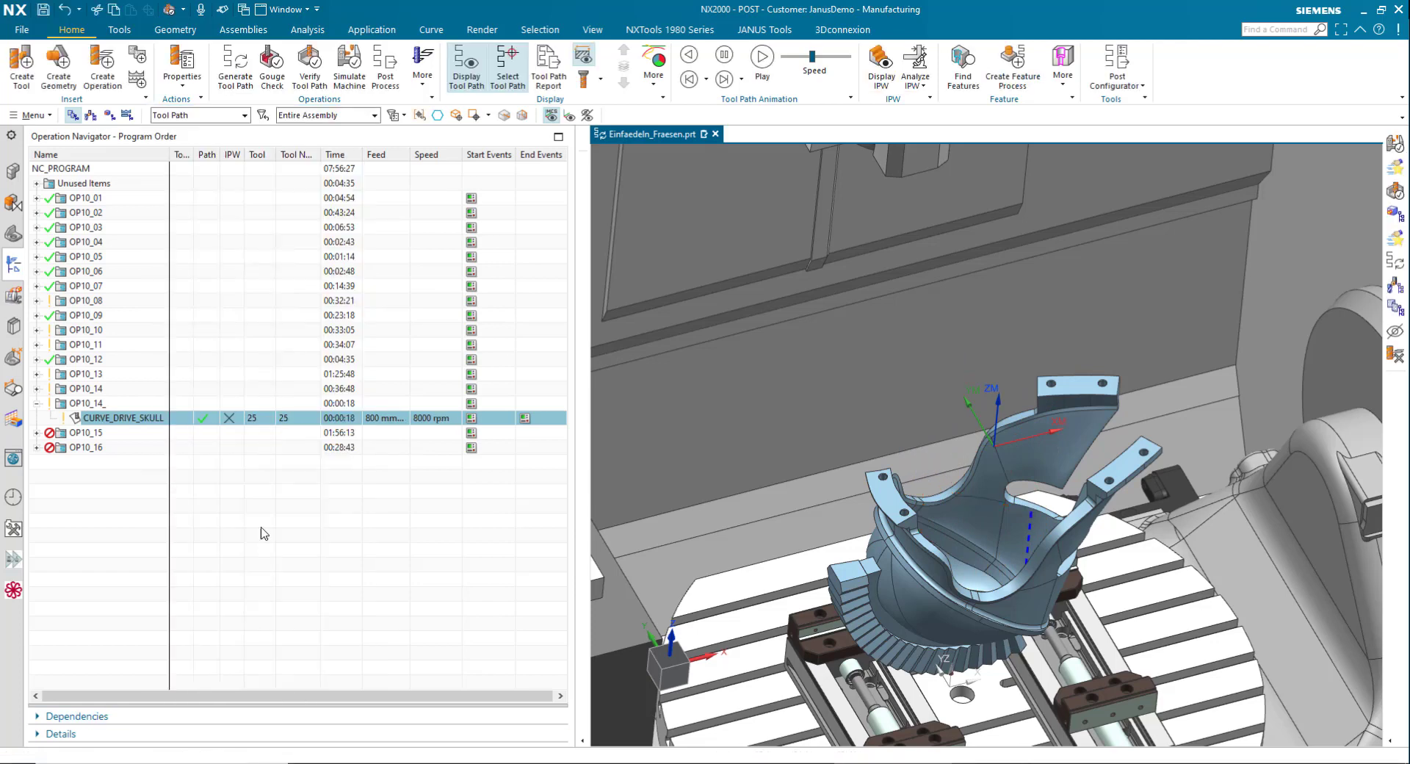
Step: Move the three operations from Unused Items into program group OP10_14_, placing them after CURVE_DRIVE_SKULL
left_click(37, 183)
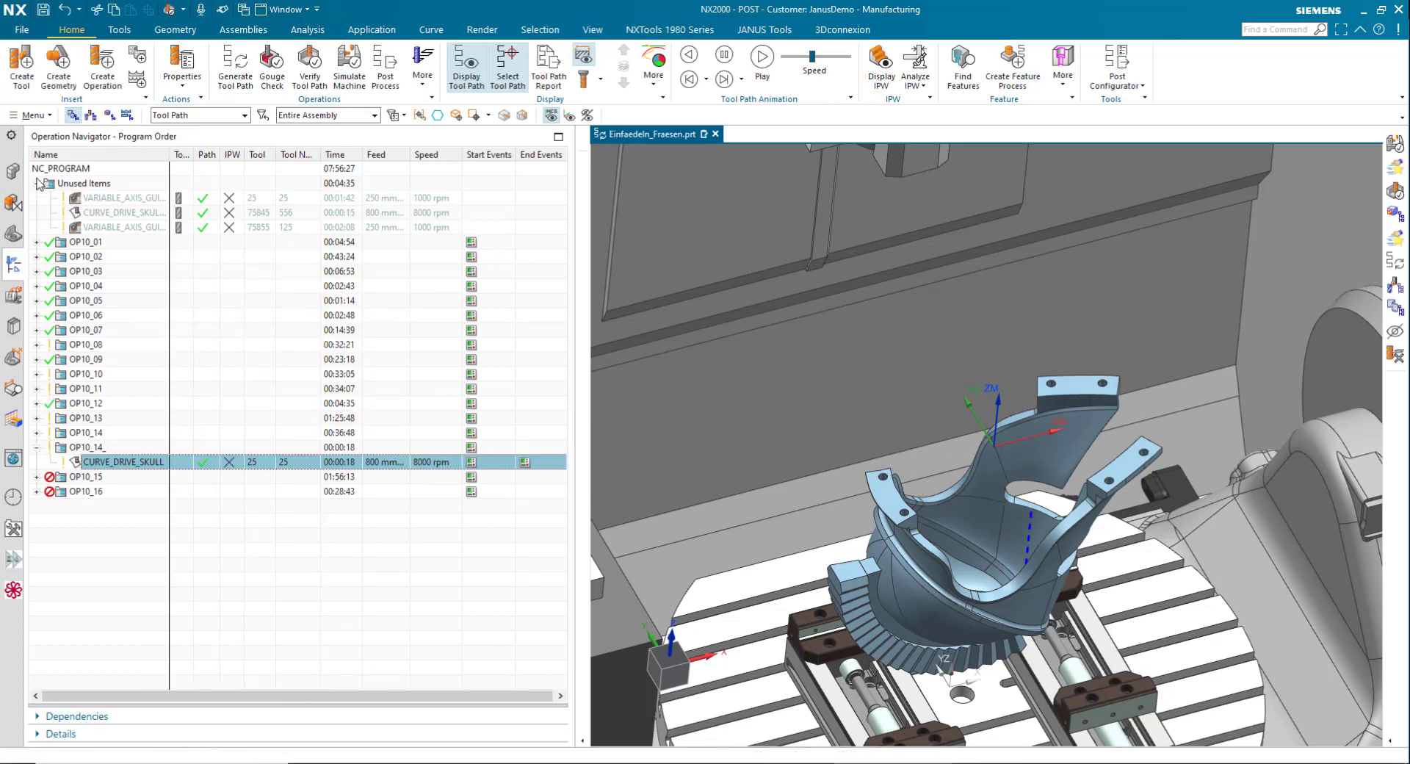
left_click(100, 198)
left_click(102, 226, "shift")
left_click_drag(103, 213, 192, 467)
left_click(126, 576)
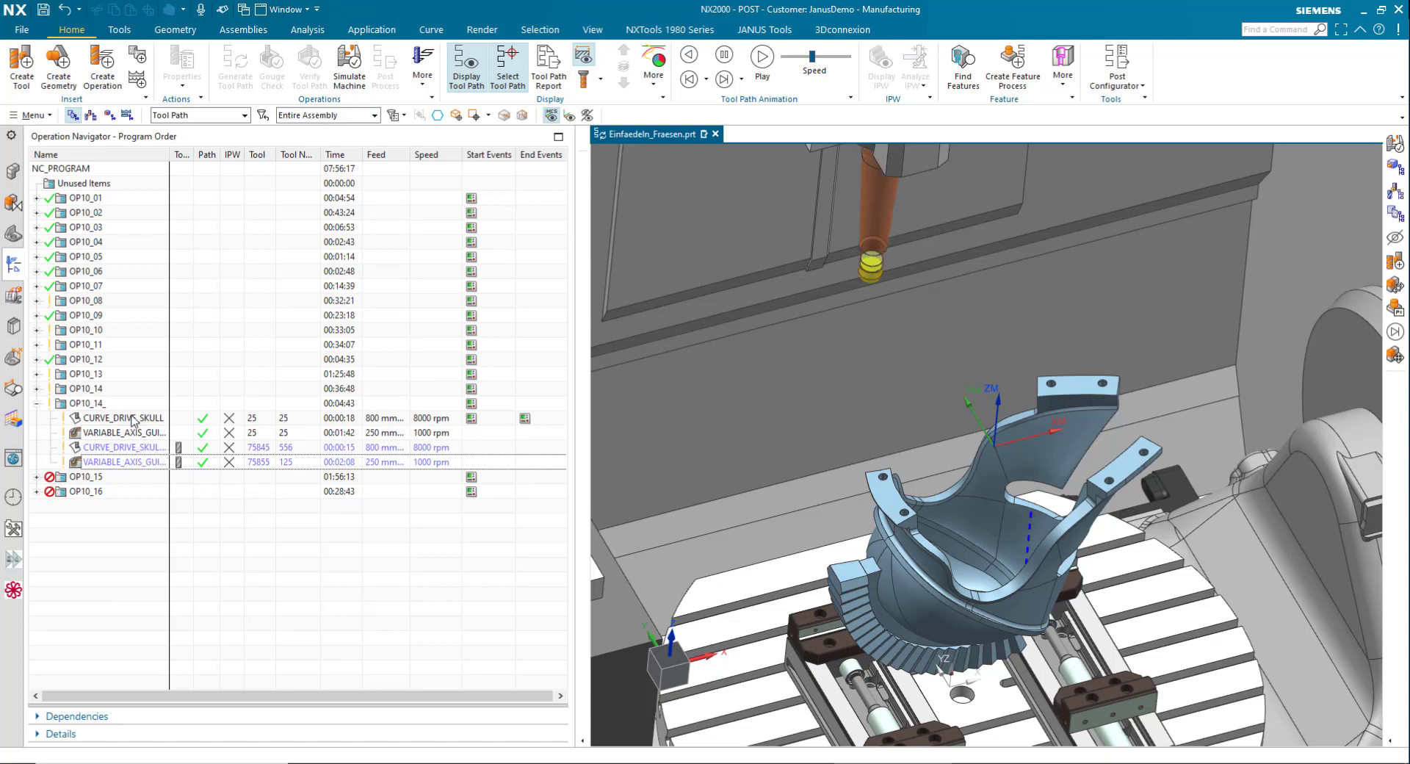
Step: Inspect the tool paths of CURVE_DRIVE_SKULL and VARIABLE_AXIS_GUIDING_CURVES, showing the tool at several points along the guiding-curves path
left_click(132, 418)
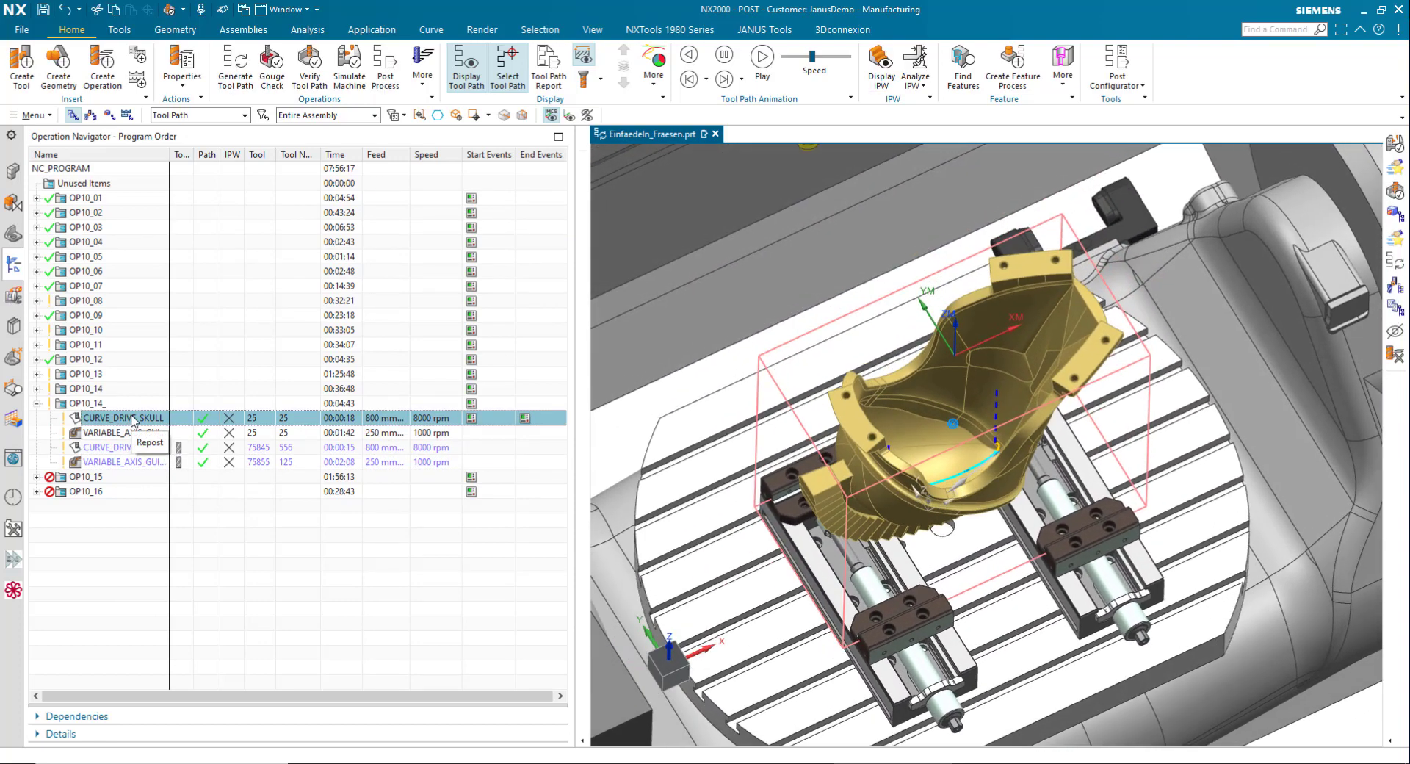
left_click(160, 435)
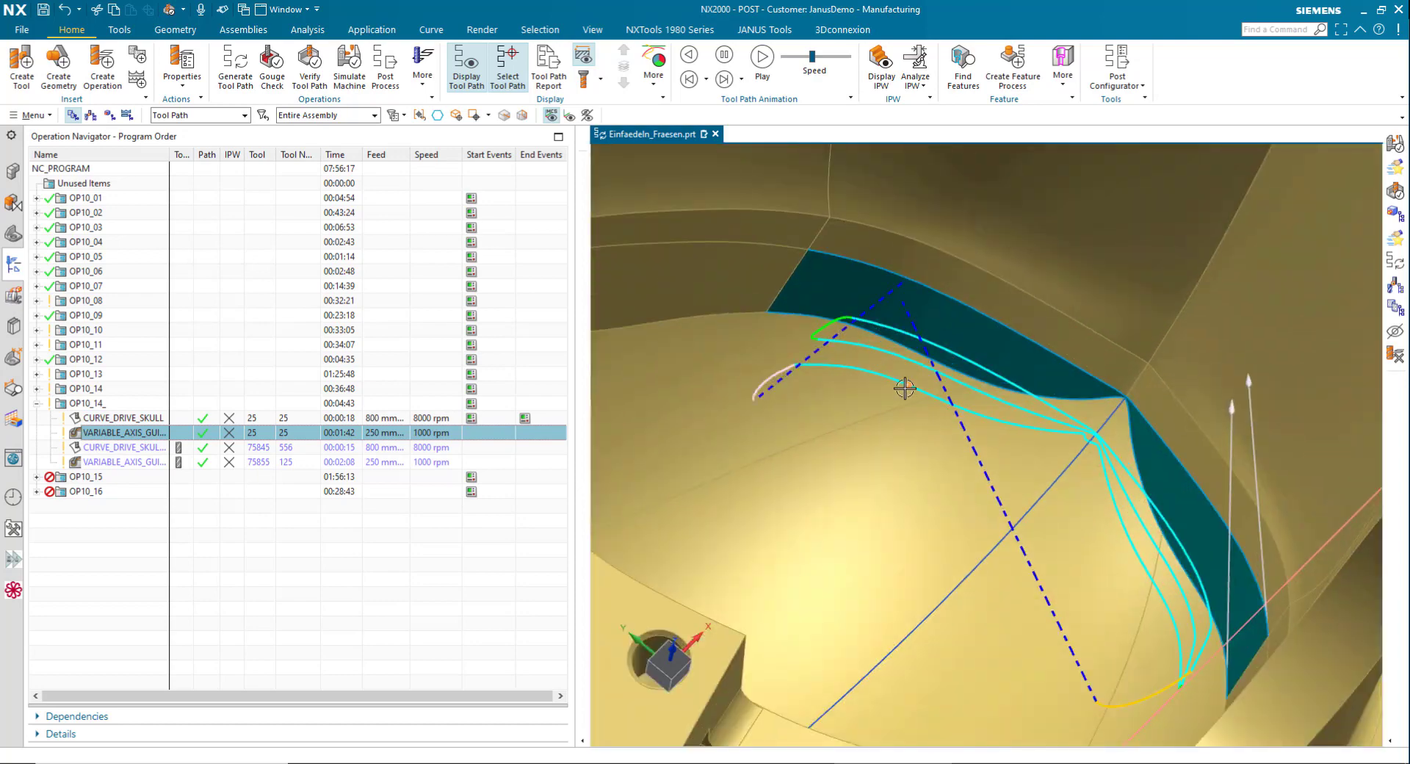
left_click(905, 382)
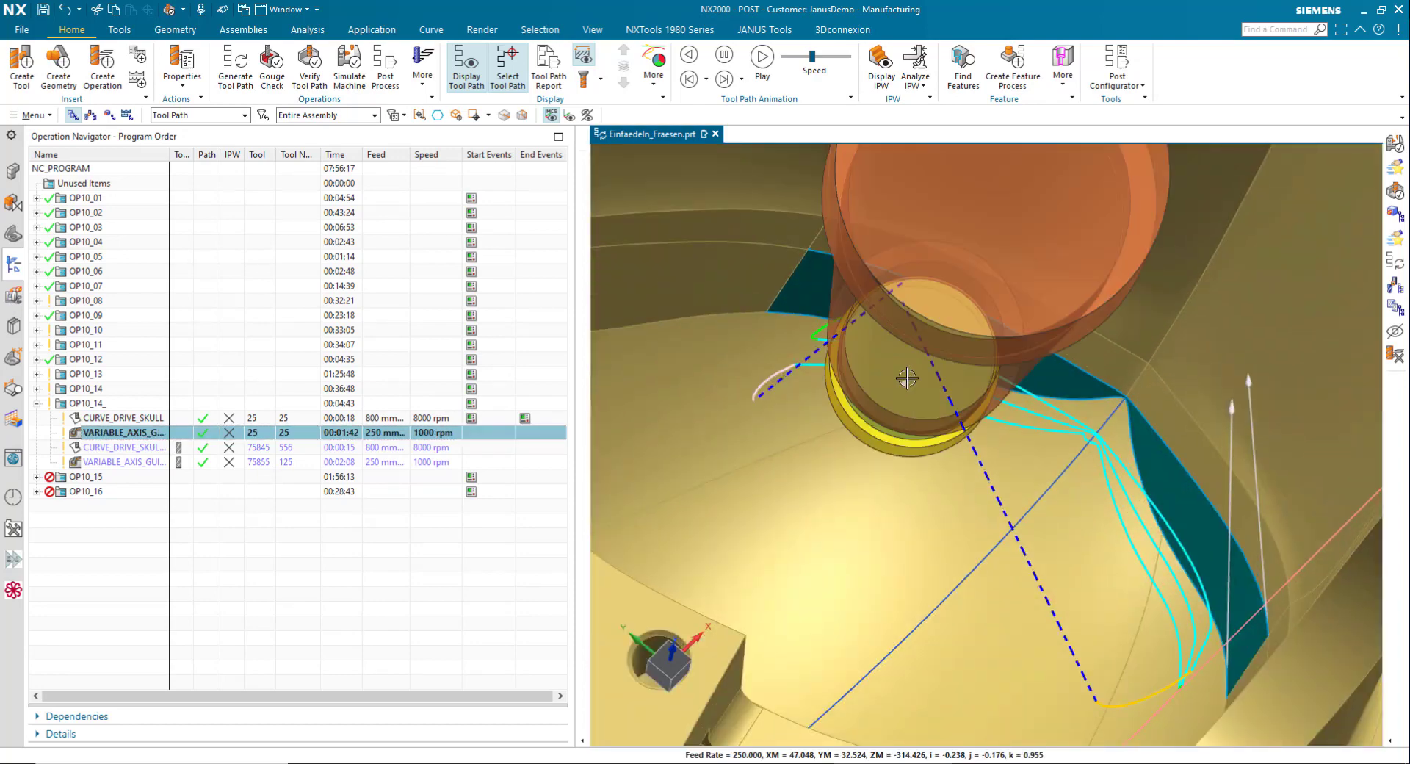
left_click(1124, 477)
left_click(1126, 520)
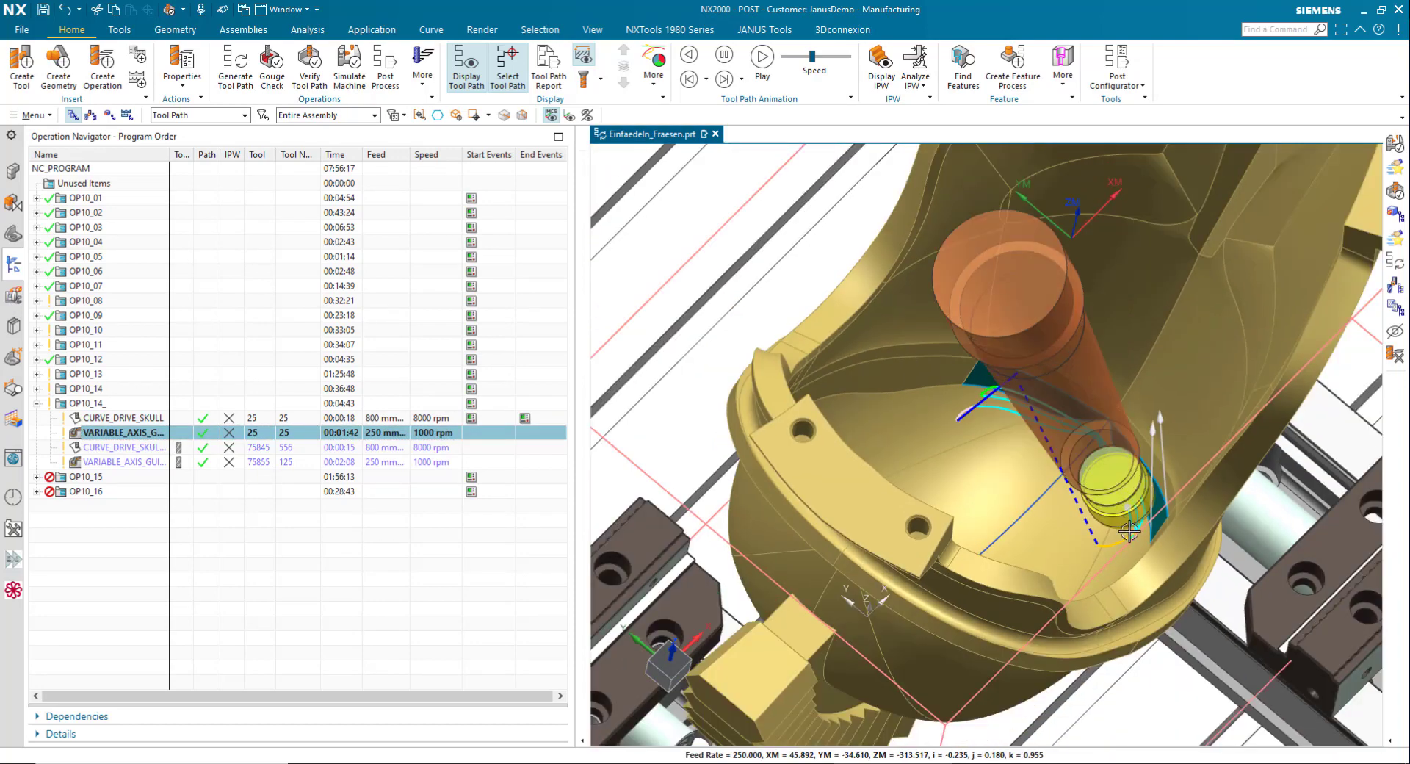
left_click(1129, 534)
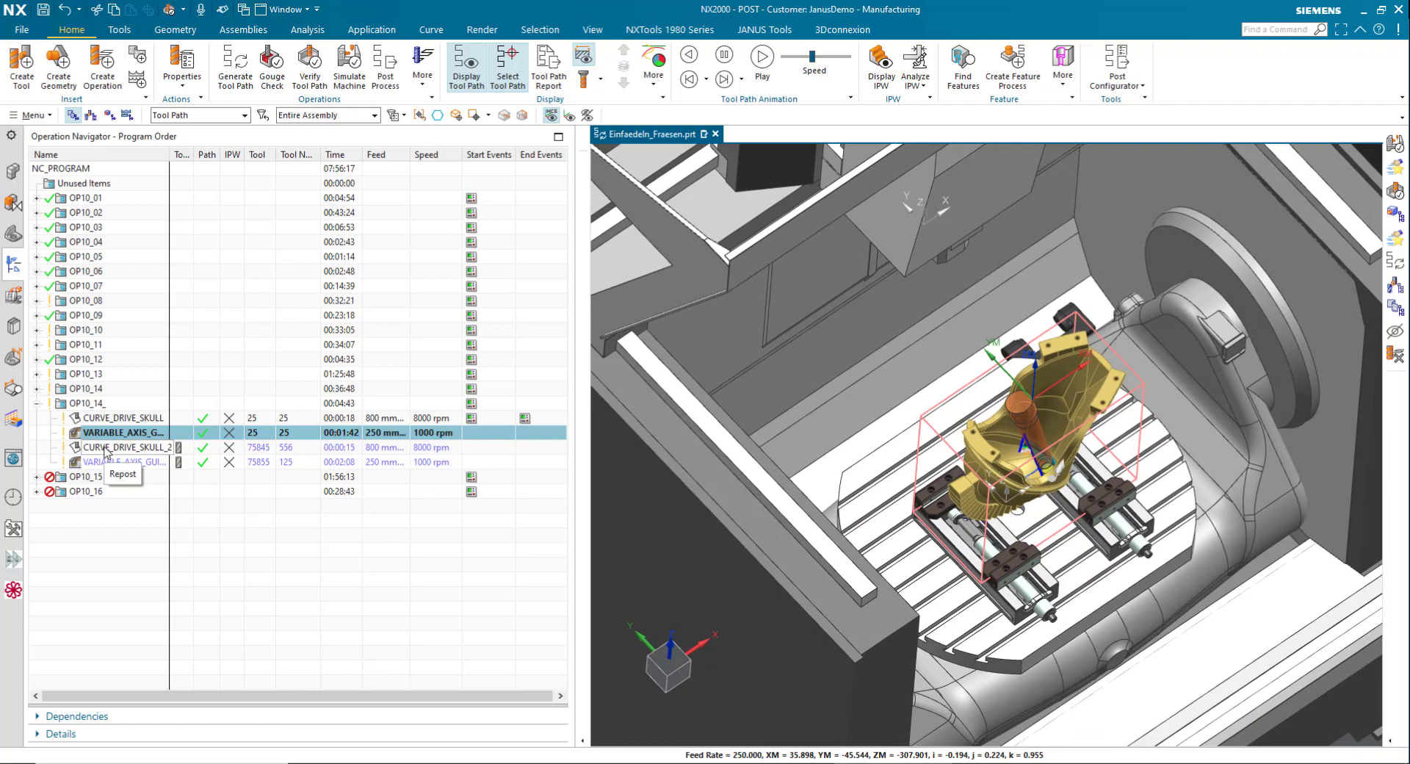
Step: Inspect the tool paths of CURVE_DRIVE_SKULL_2 and VARIABLE_AXIS_GUIDING_CURVES_2, showing the tool at several points inside the part
left_click(106, 448)
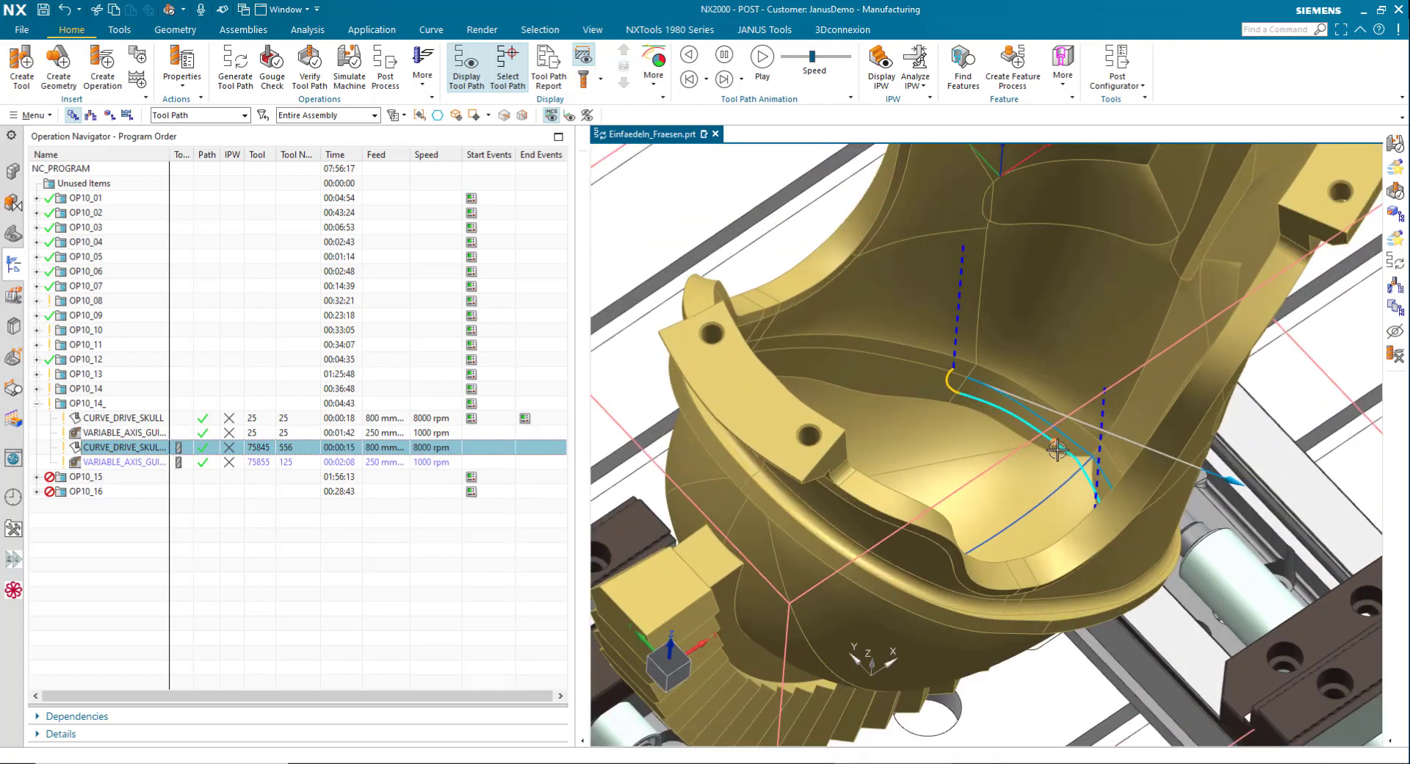
left_click(1058, 449)
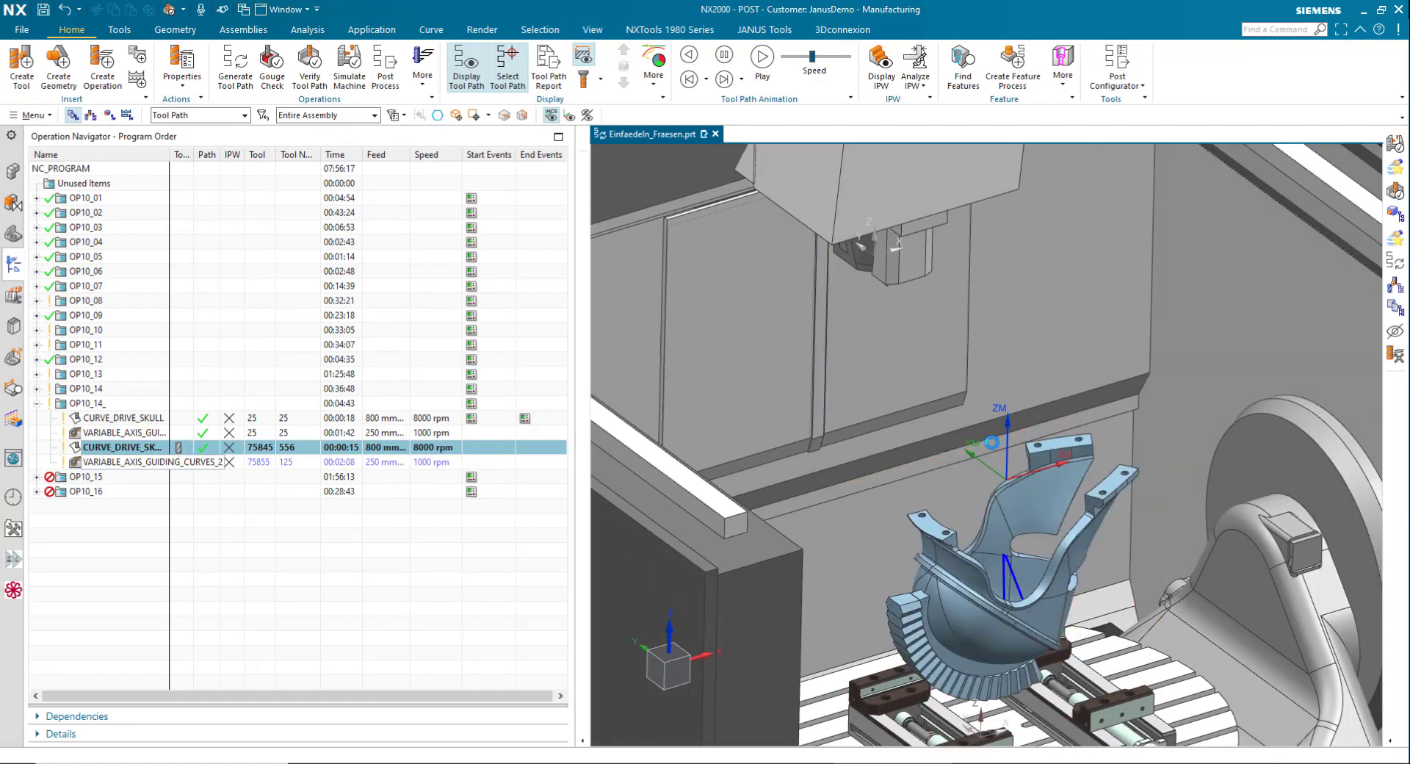
left_click(103, 462)
scroll(1005, 452, "up", 10)
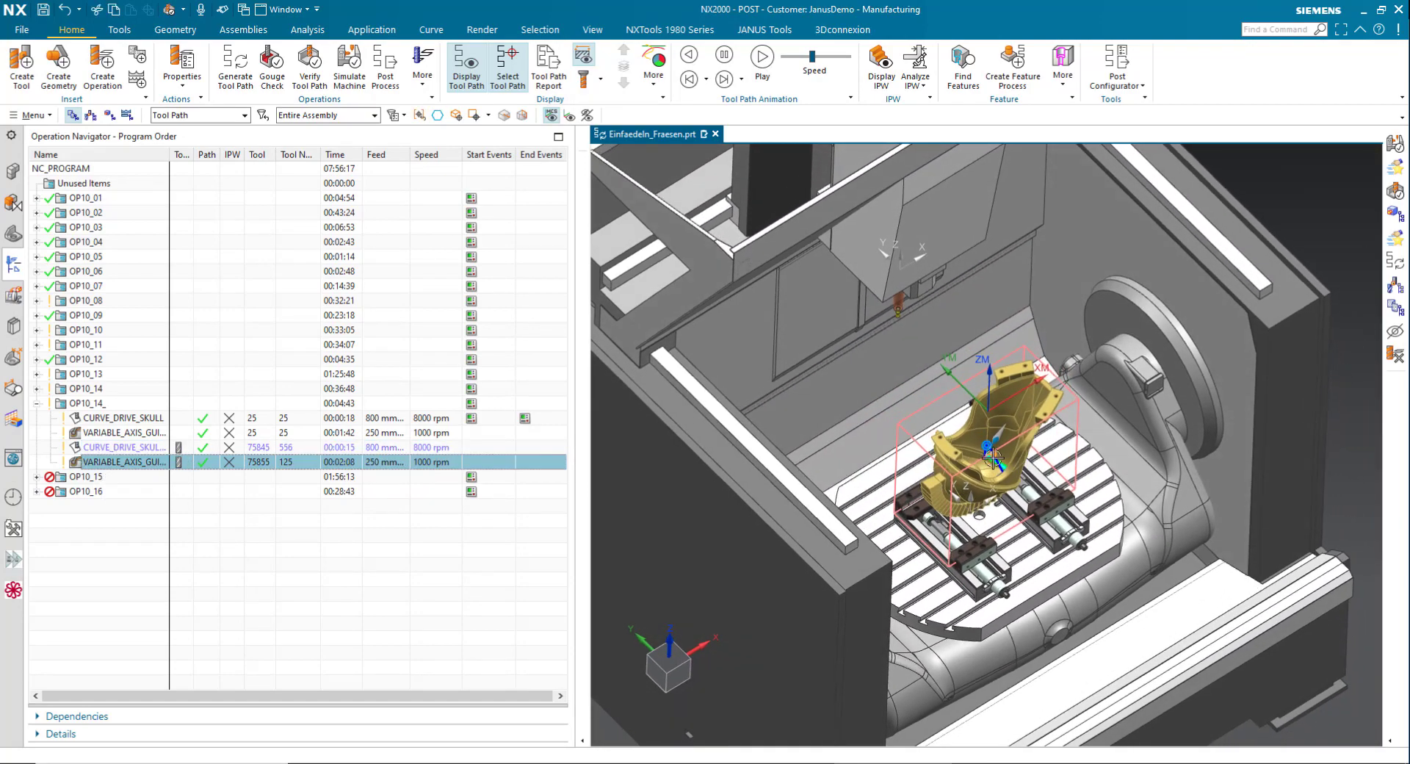
left_click(964, 411)
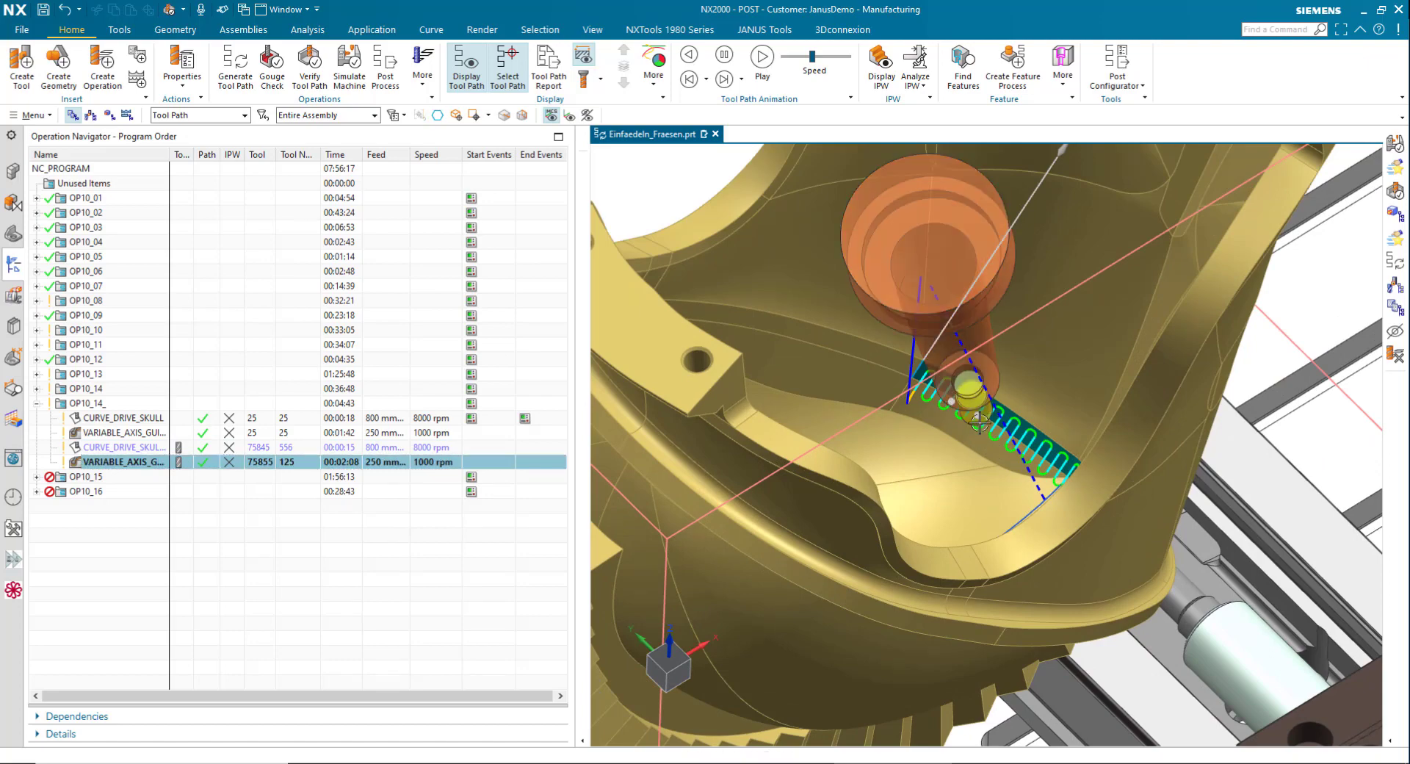
left_click(984, 426)
left_click(1040, 452)
scroll(1040, 452, "down", 4)
scroll(1039, 453, "up", 8)
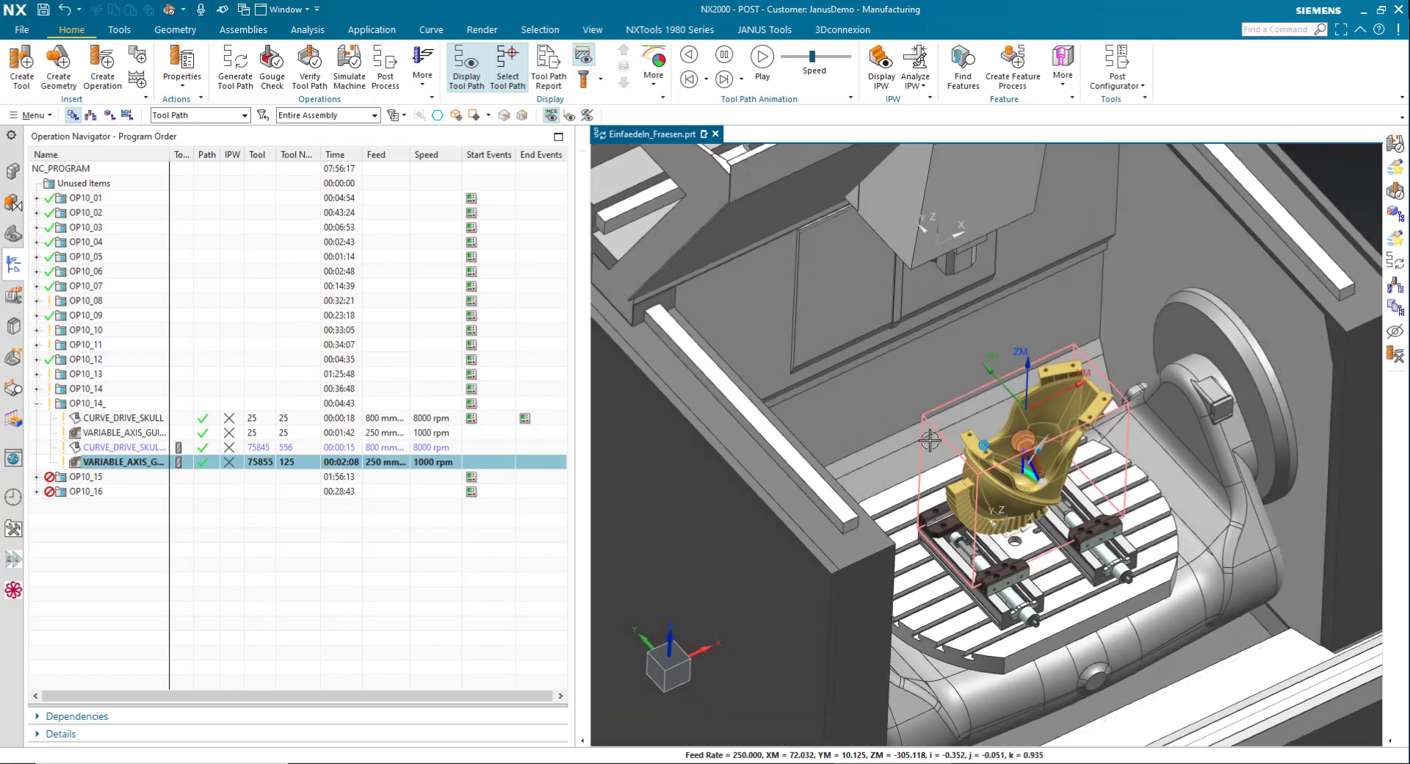
Step: Select all four operations in OP10_14_ and apply CURVE_DRIVE_SKULL's two Goto start events to all of them
mouse_move(478, 421)
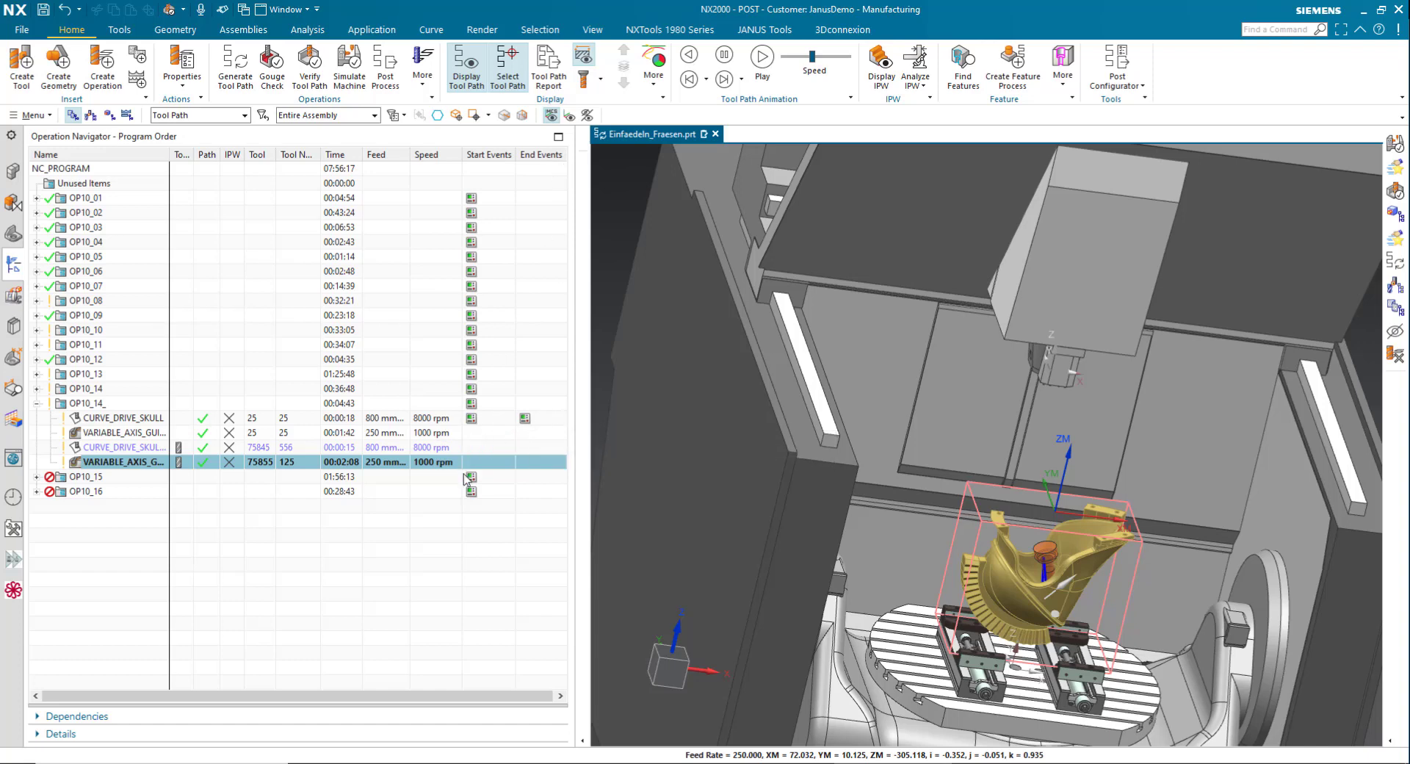
left_click(409, 582)
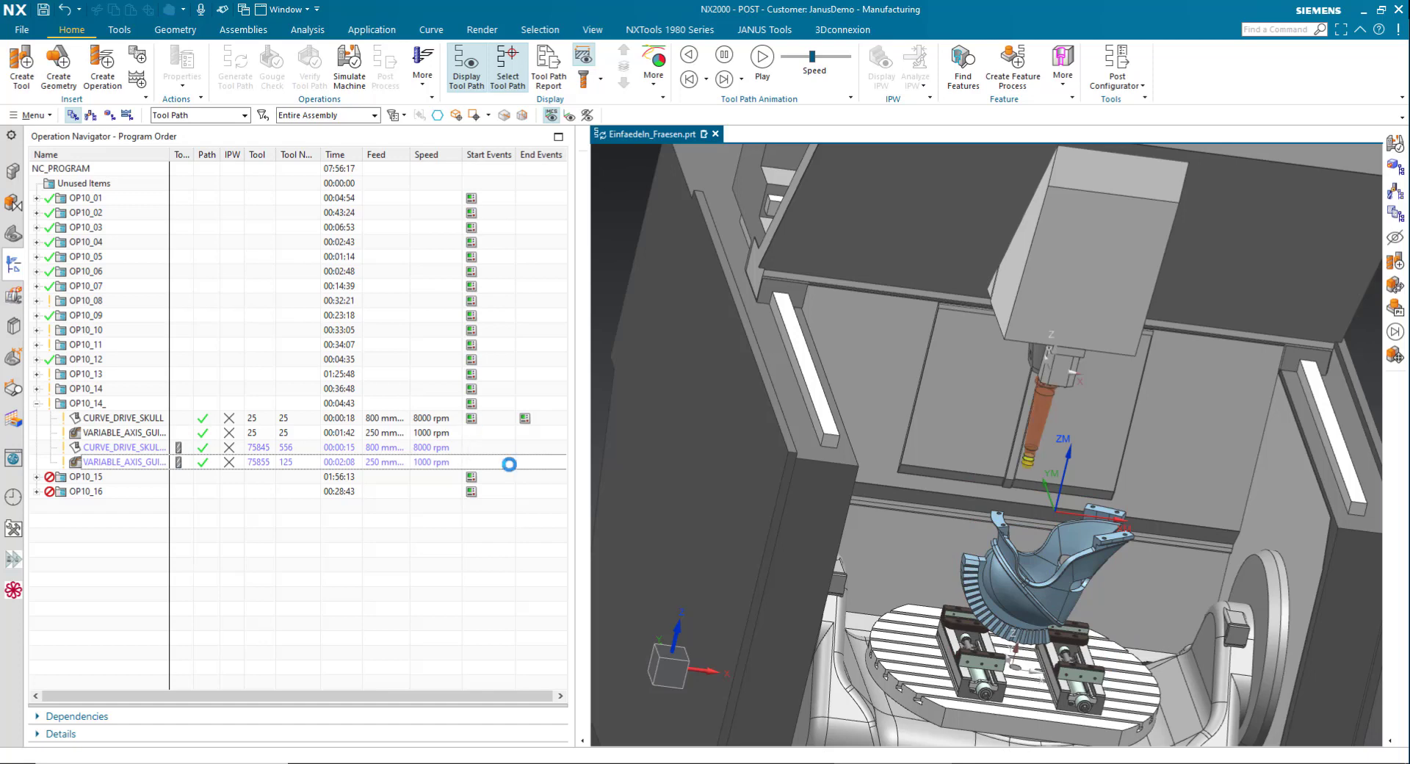
left_click(478, 462, "shift")
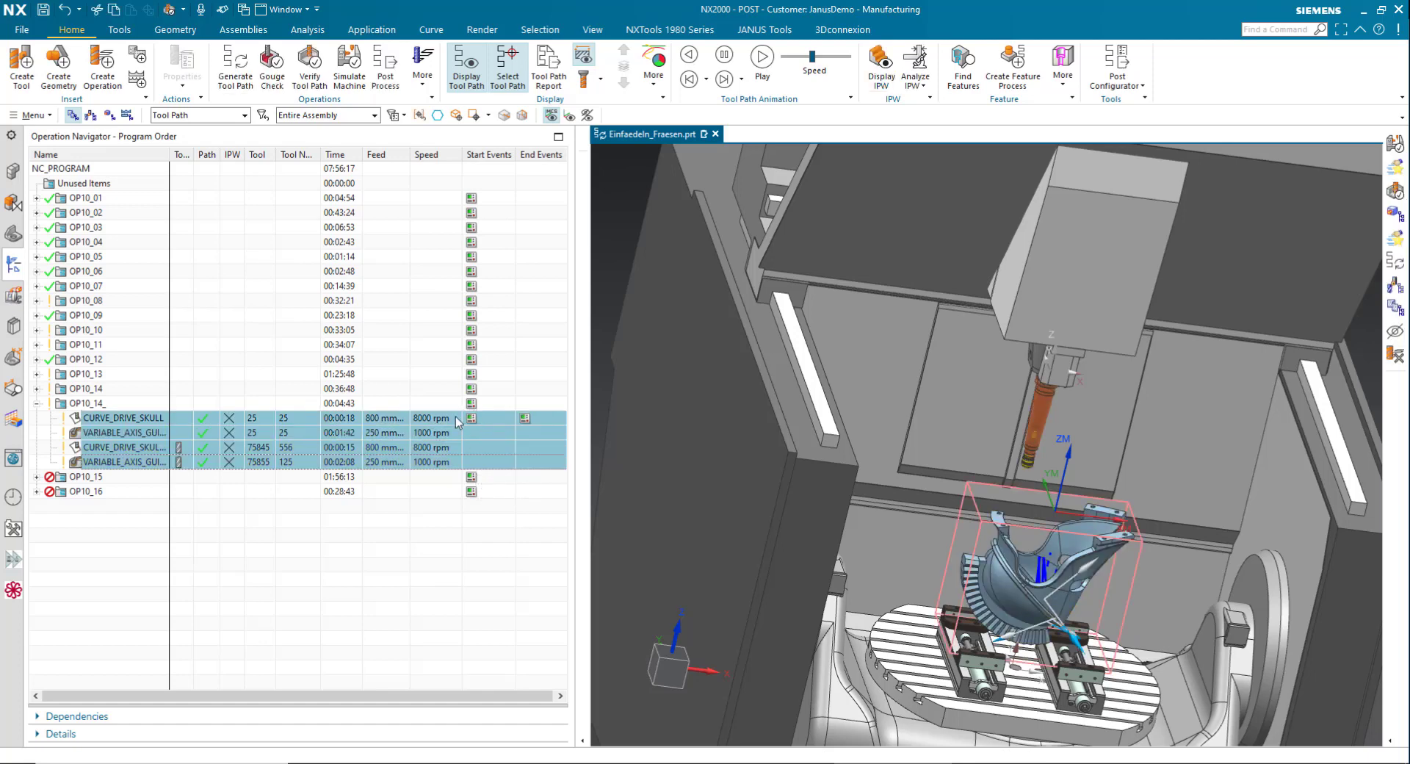
mouse_move(471, 418)
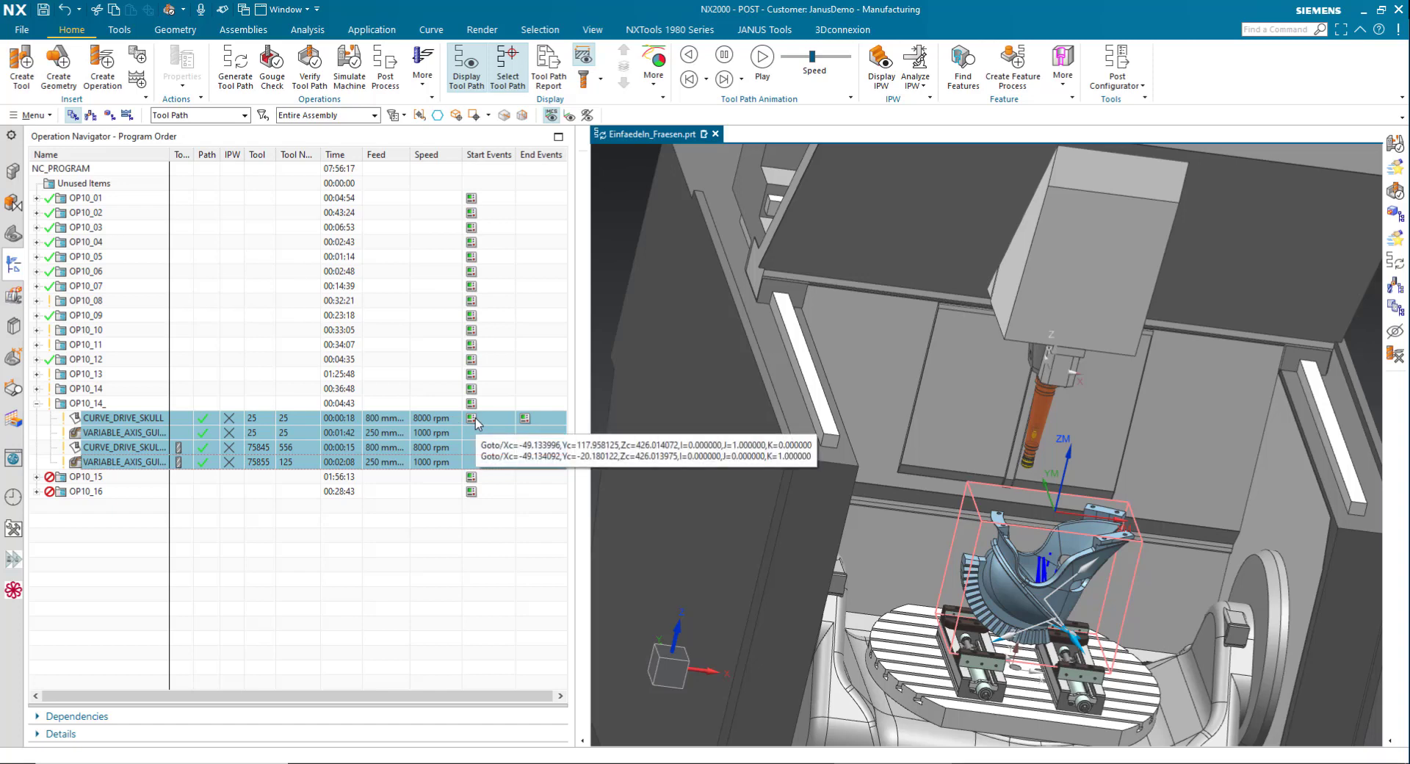
right_click(532, 421)
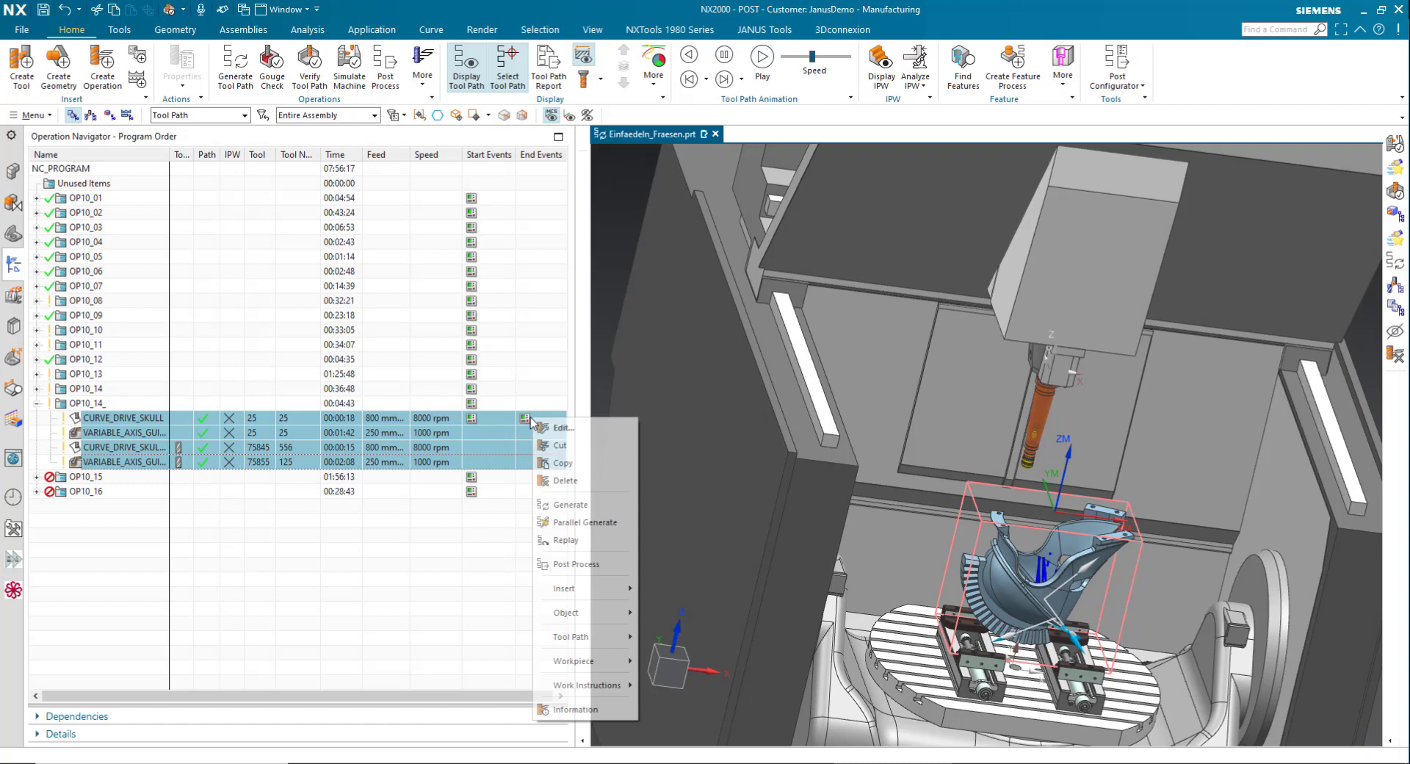
mouse_move(602, 614)
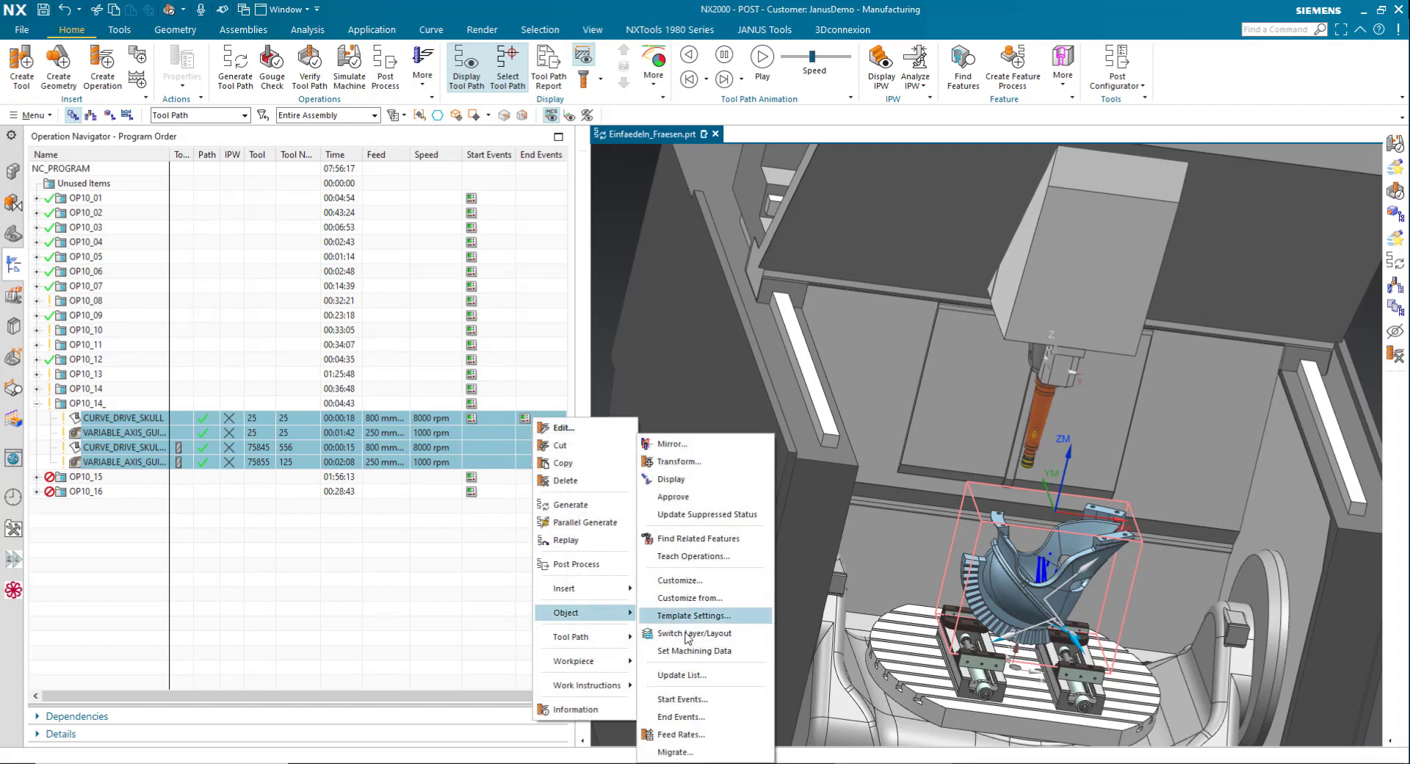
left_click(683, 699)
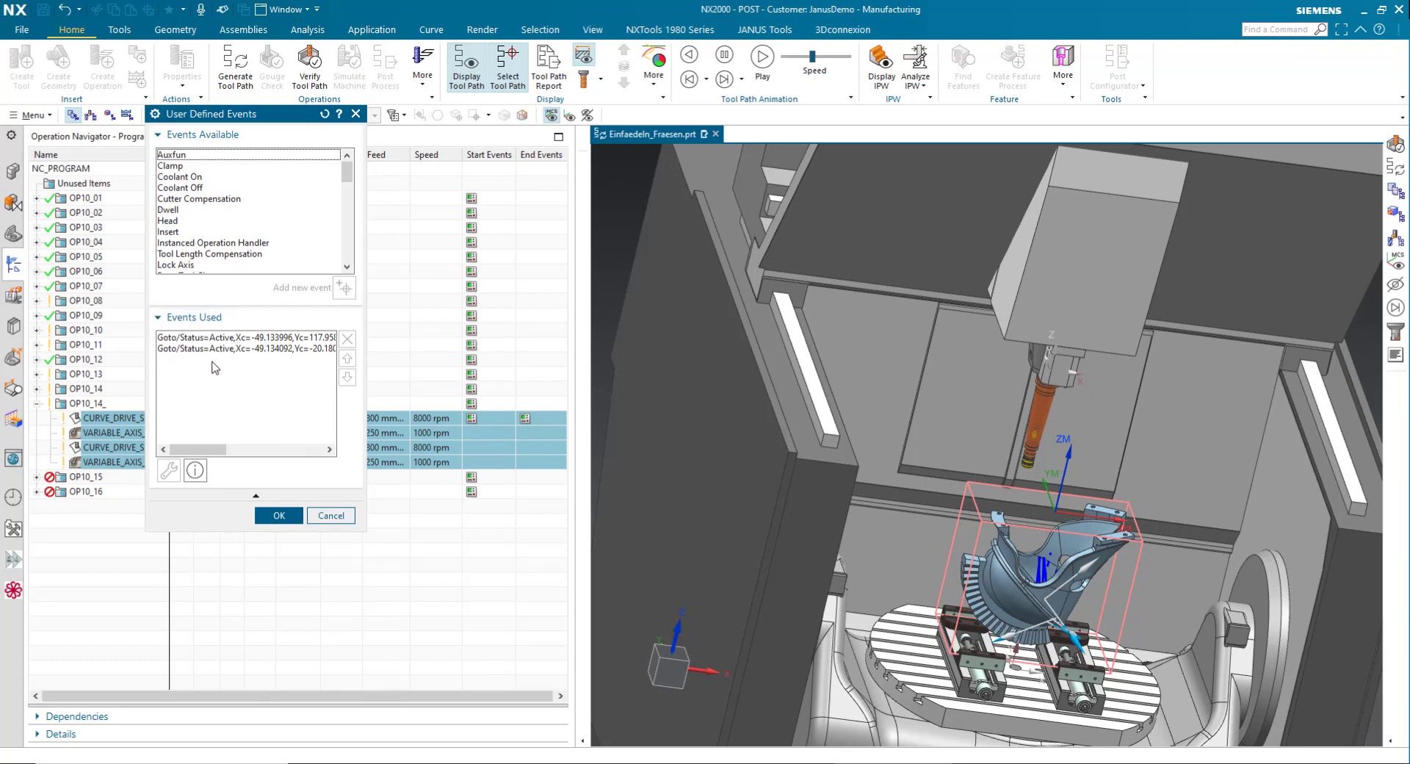
left_click(293, 515)
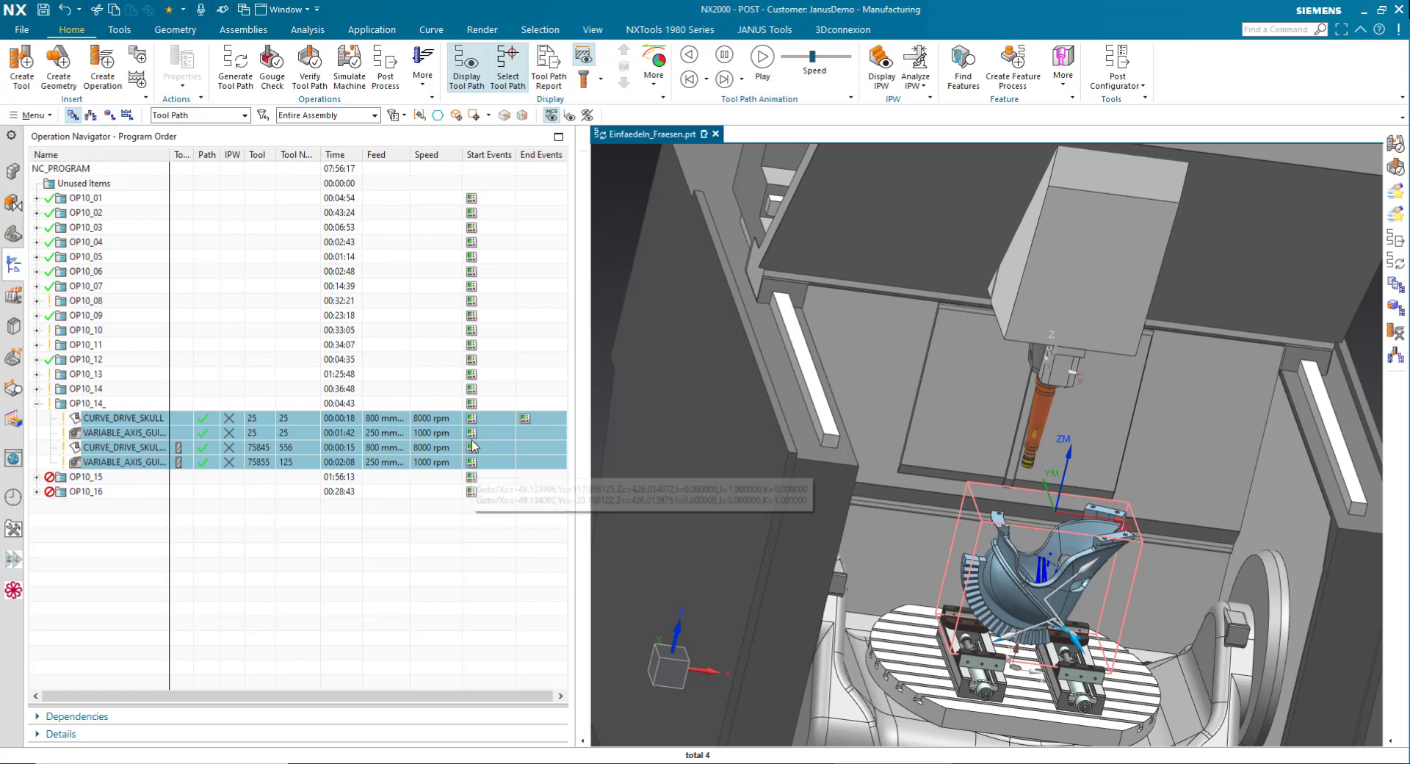
Step: Apply CURVE_DRIVE_SKULL's two Goto end events to all four selected operations in OP10_14_
mouse_move(473, 434)
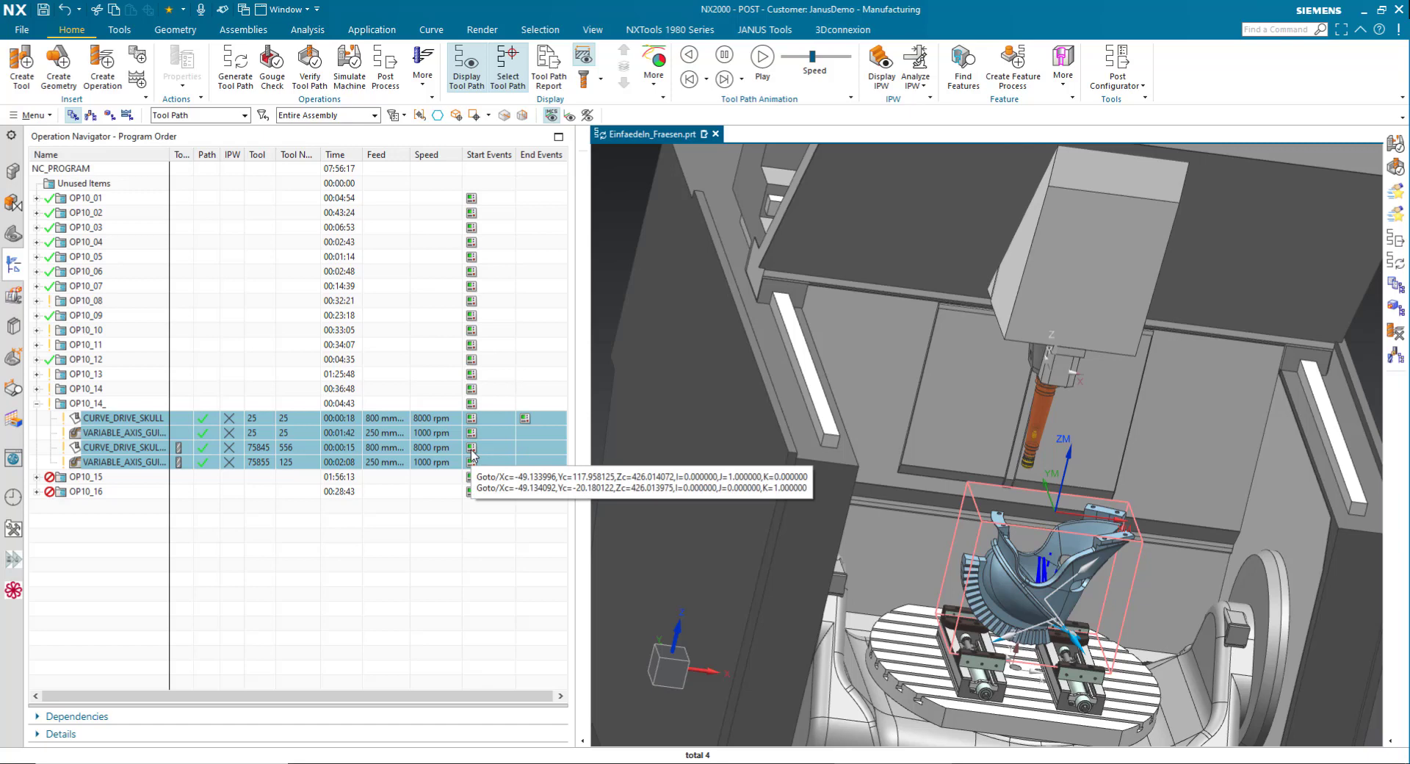
right_click(558, 436)
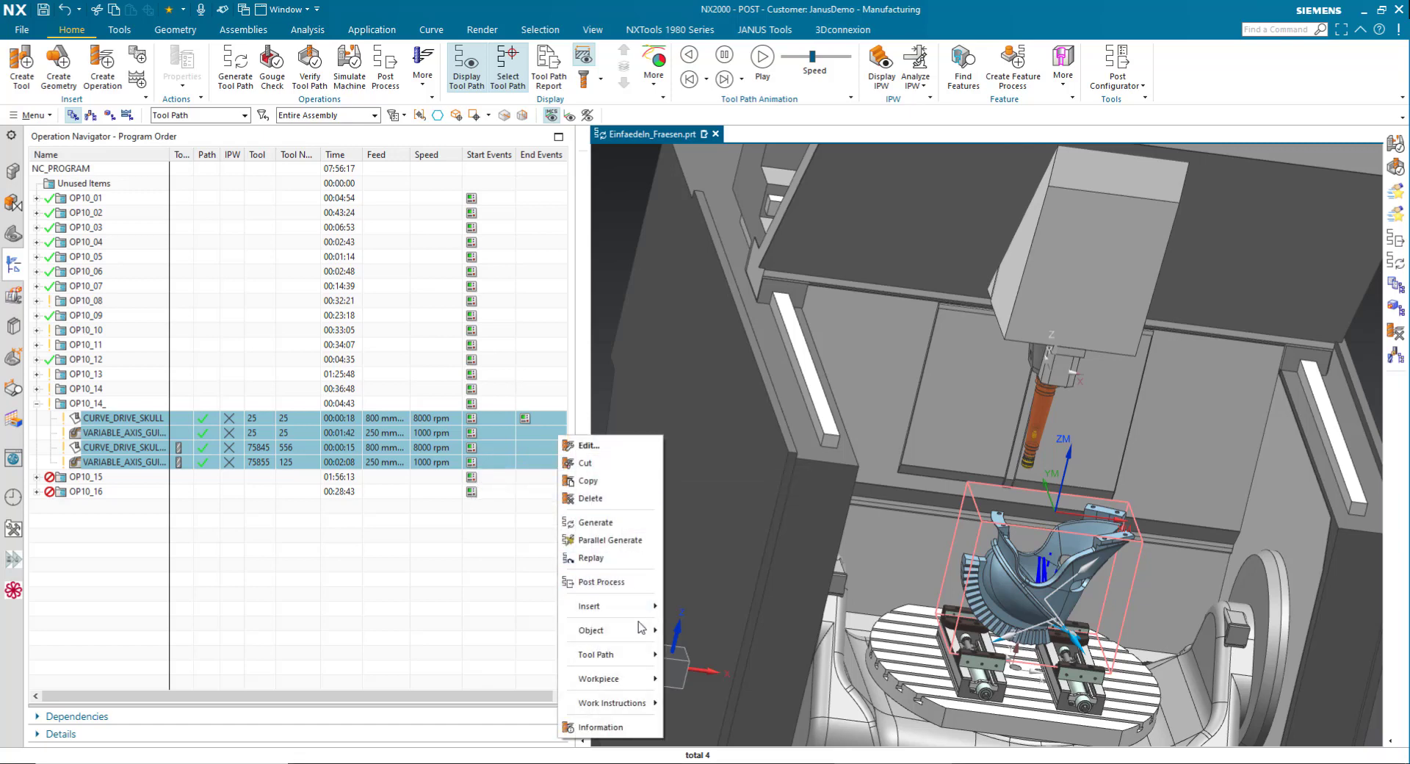
mouse_move(641, 630)
left_click(701, 717)
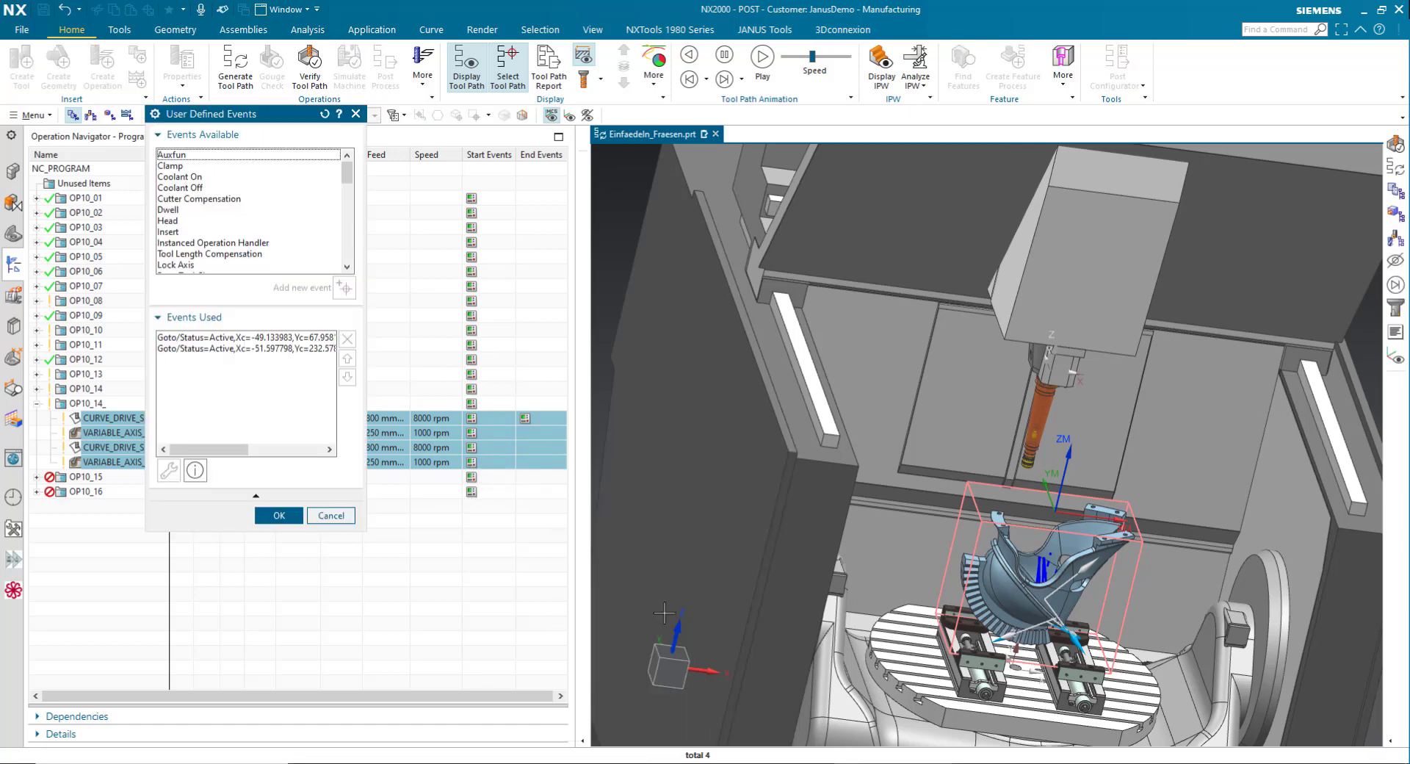
left_click(280, 516)
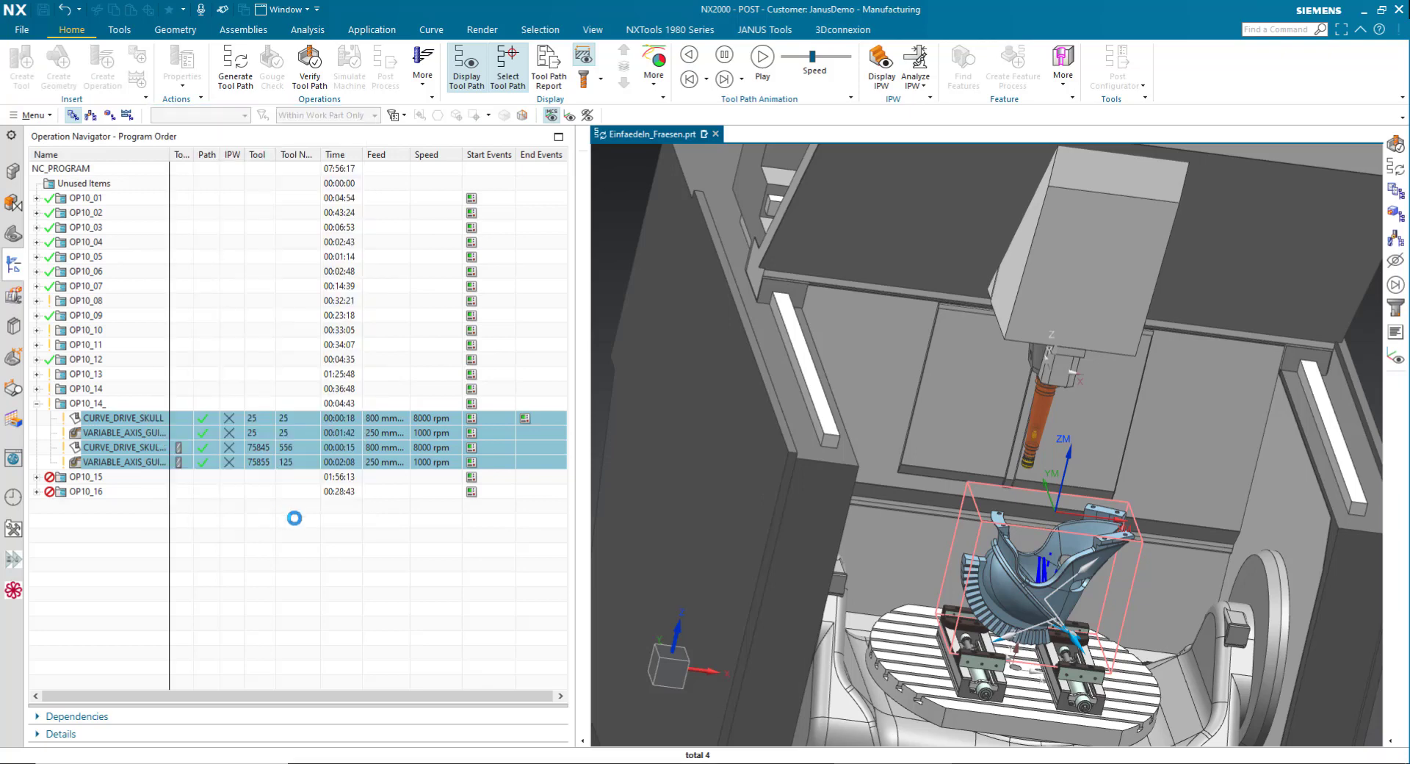
mouse_move(526, 448)
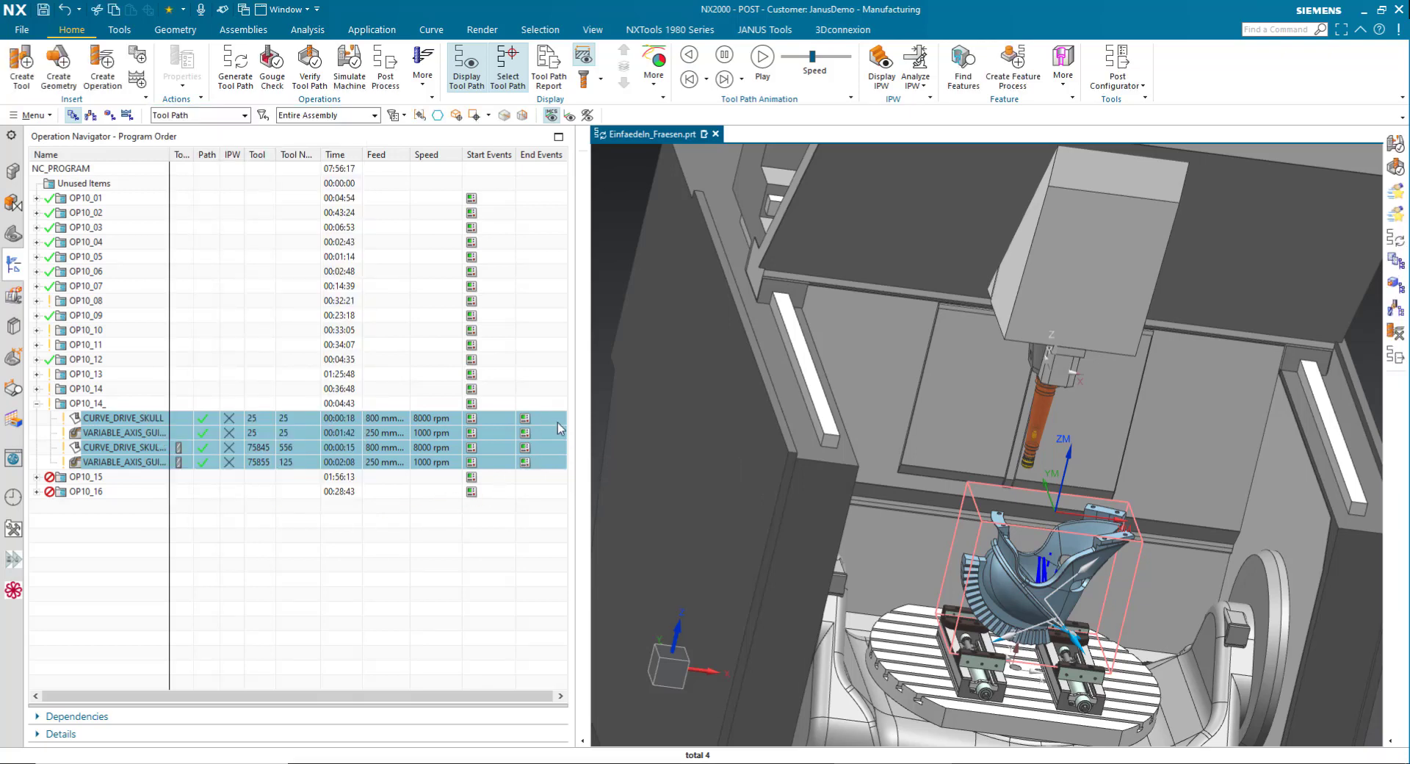
mouse_move(505, 421)
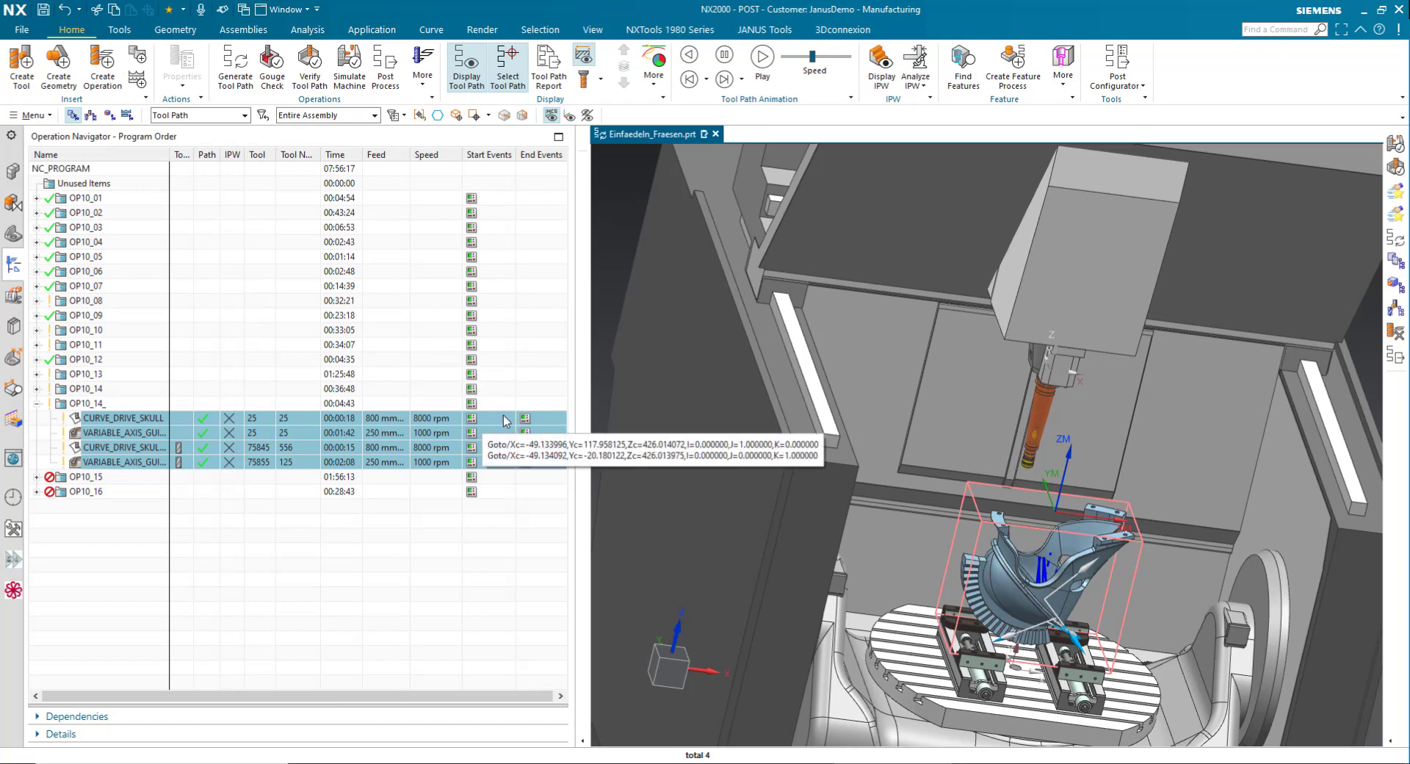
Step: Narrow the Operation Navigator and open the machine simulation for the whole OP10_14_ program group
left_click(427, 403)
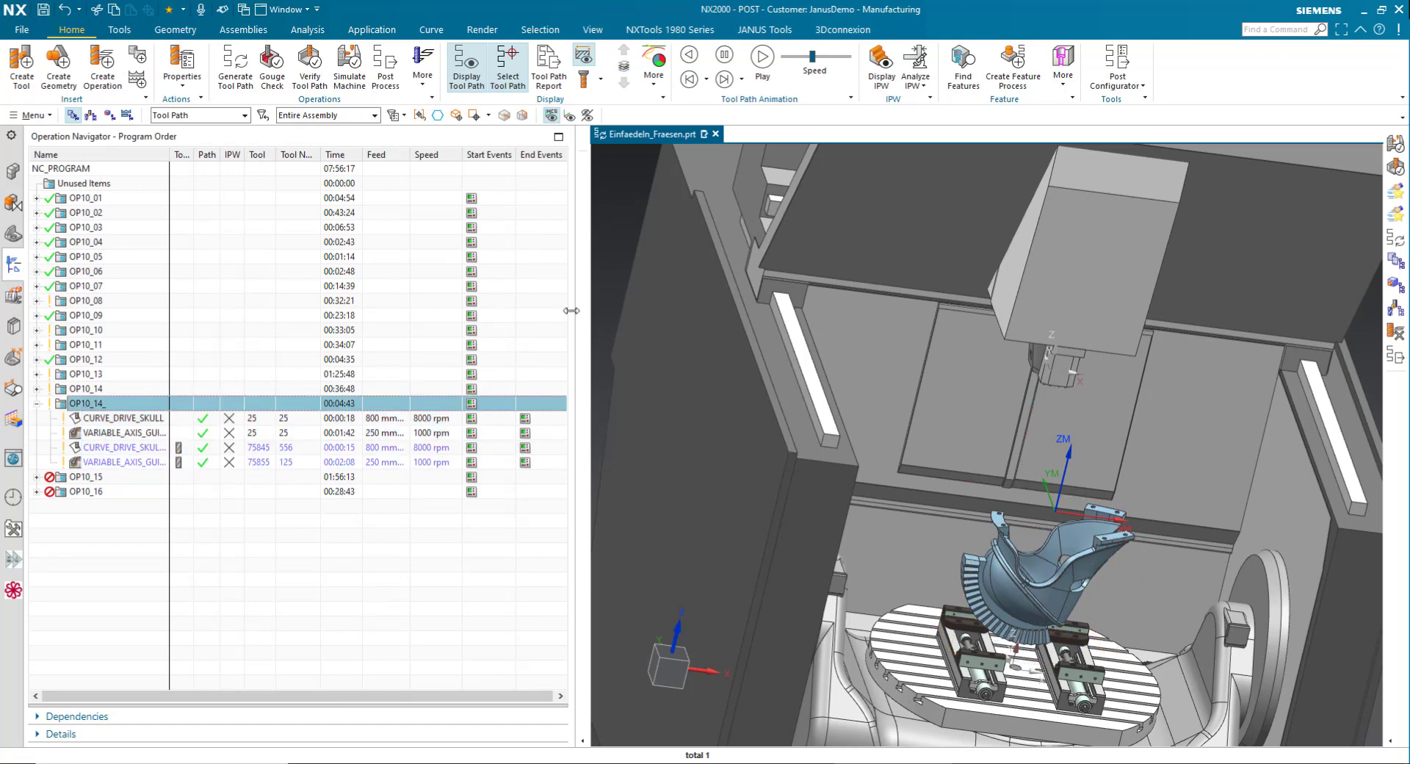
left_click_drag(571, 310, 222, 284)
left_click(349, 68)
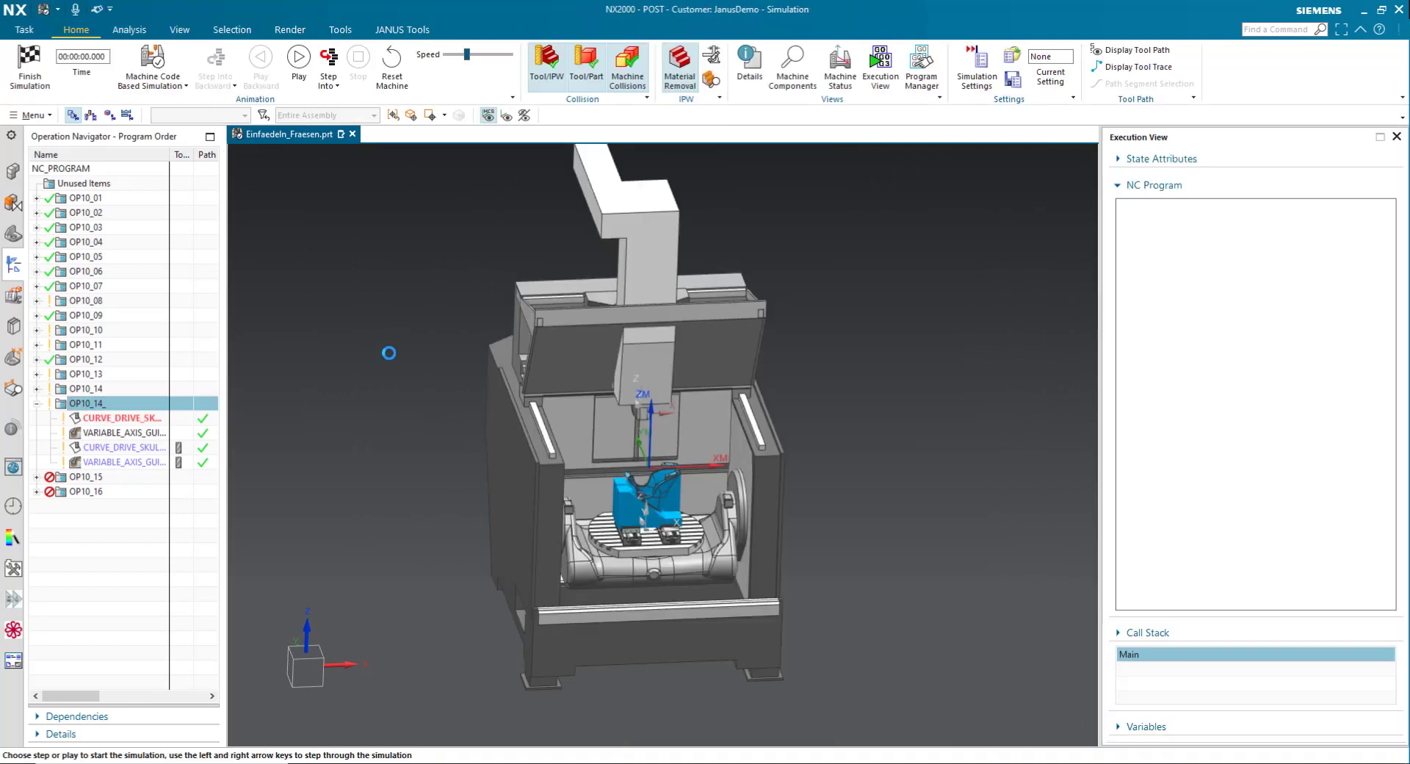
Step: Run the machine simulation of OP10_14_ and examine up close how the tool enters and machines the part in CURVE_DRIVE_SKULL
left_click(299, 63)
scroll(293, 199, "down", 5)
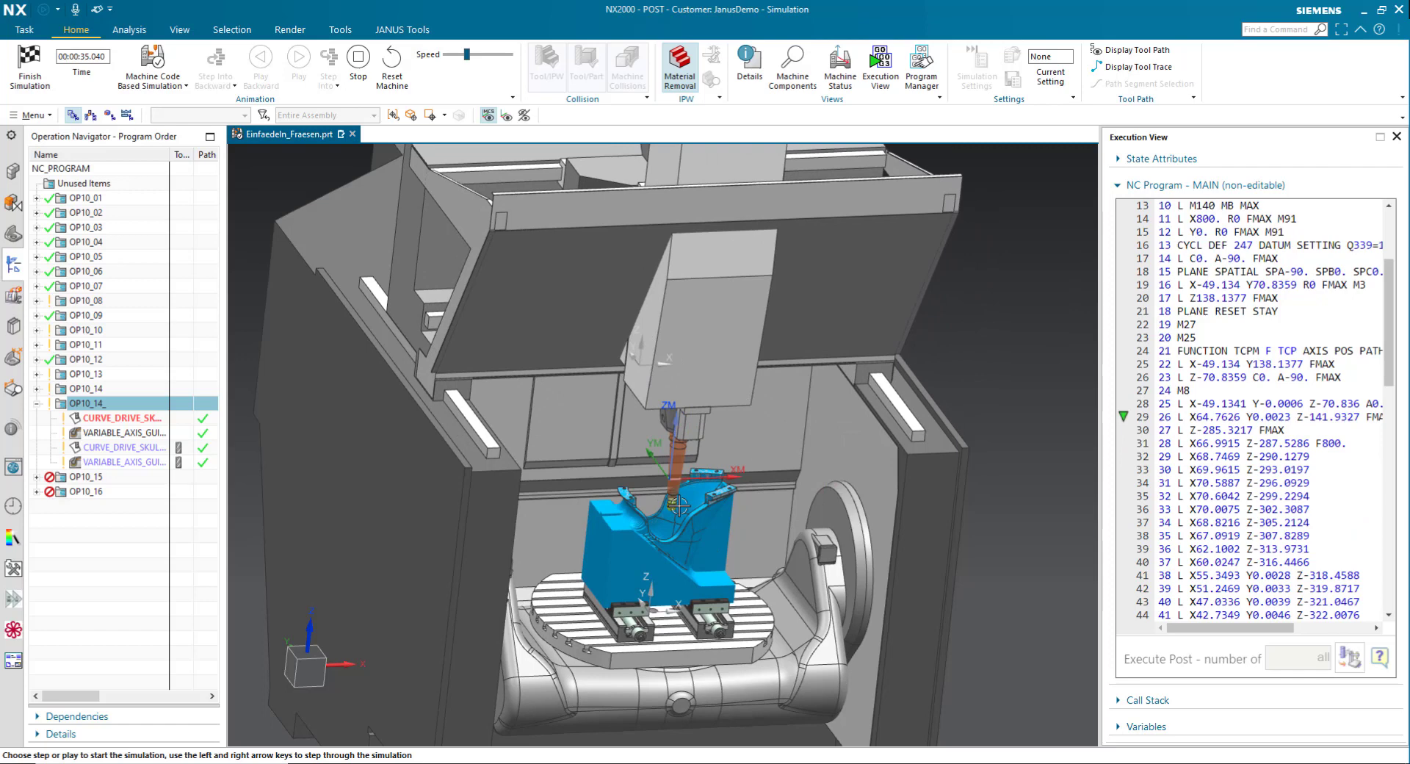
scroll(661, 552, "up", 3)
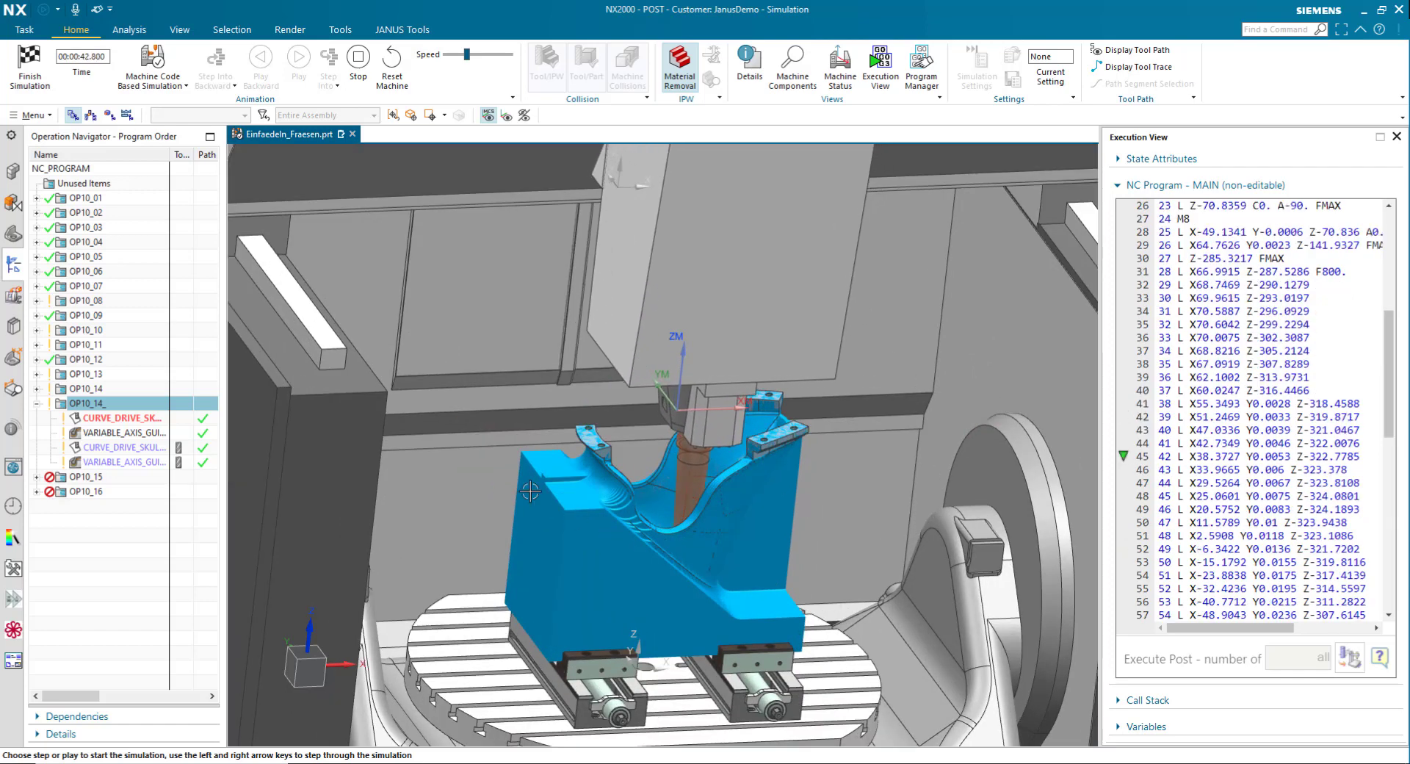
scroll(532, 478, "down", 3)
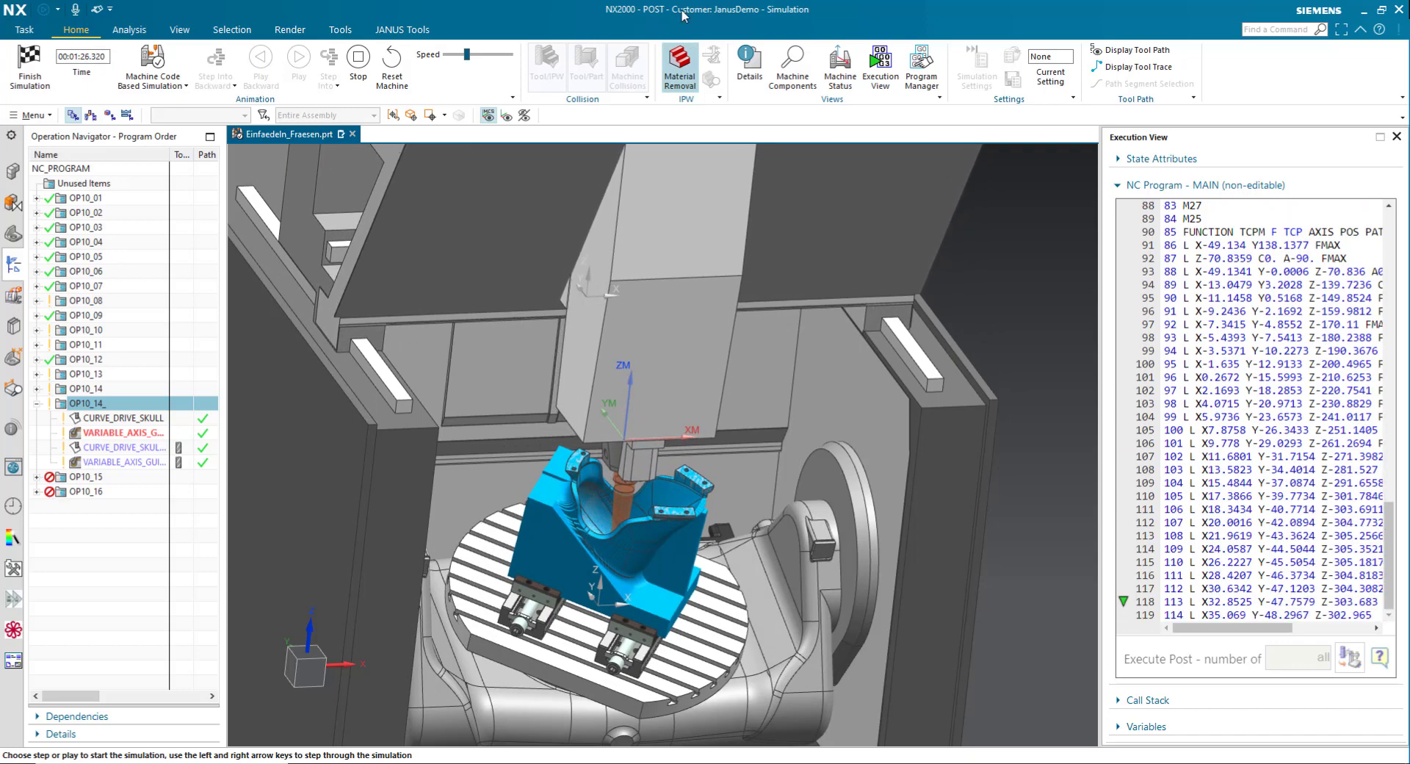
Step: Speed up the running simulation through the first VARIABLE_AXIS_GUIDING_CURVES operation, and slow it down for CURVE_DRIVE_SKULL_2
left_click(488, 56)
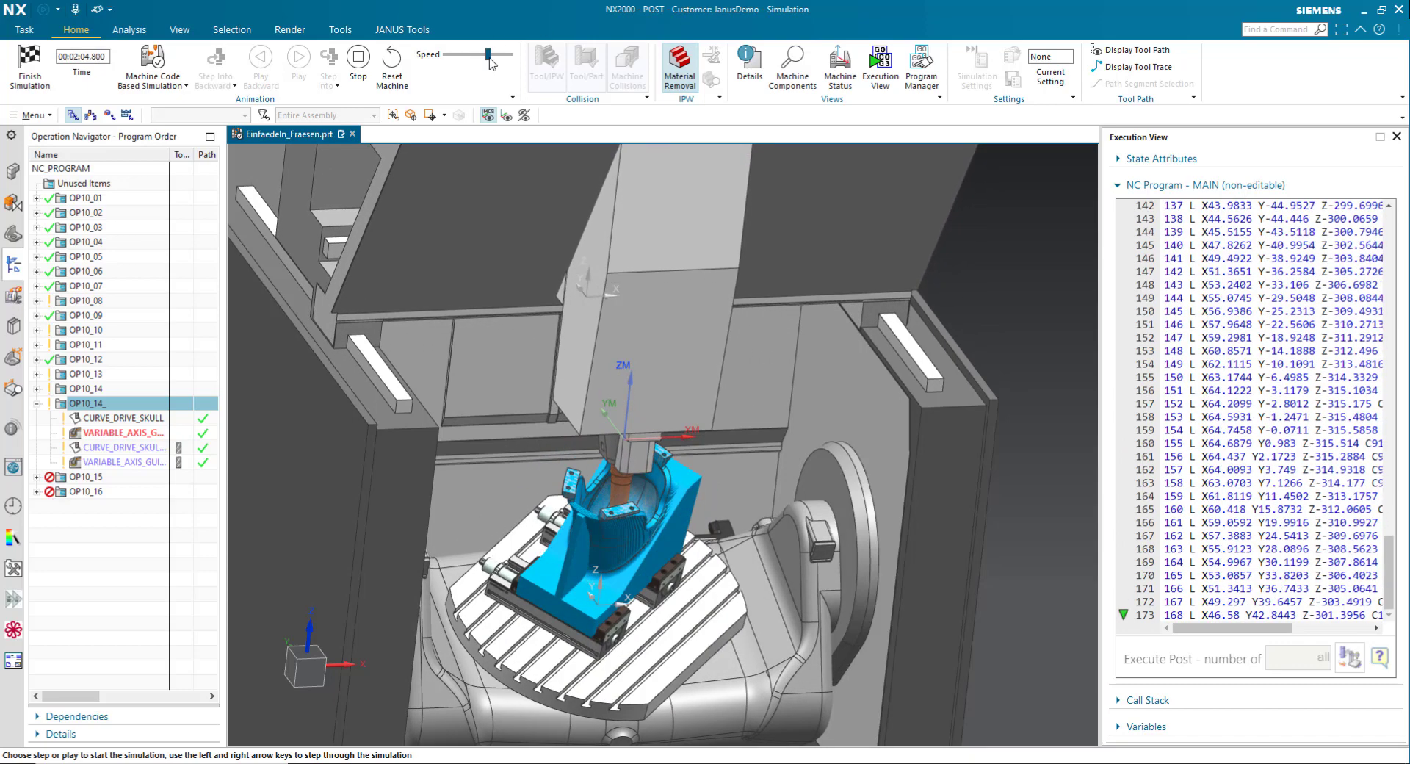
left_click_drag(490, 57, 496, 58)
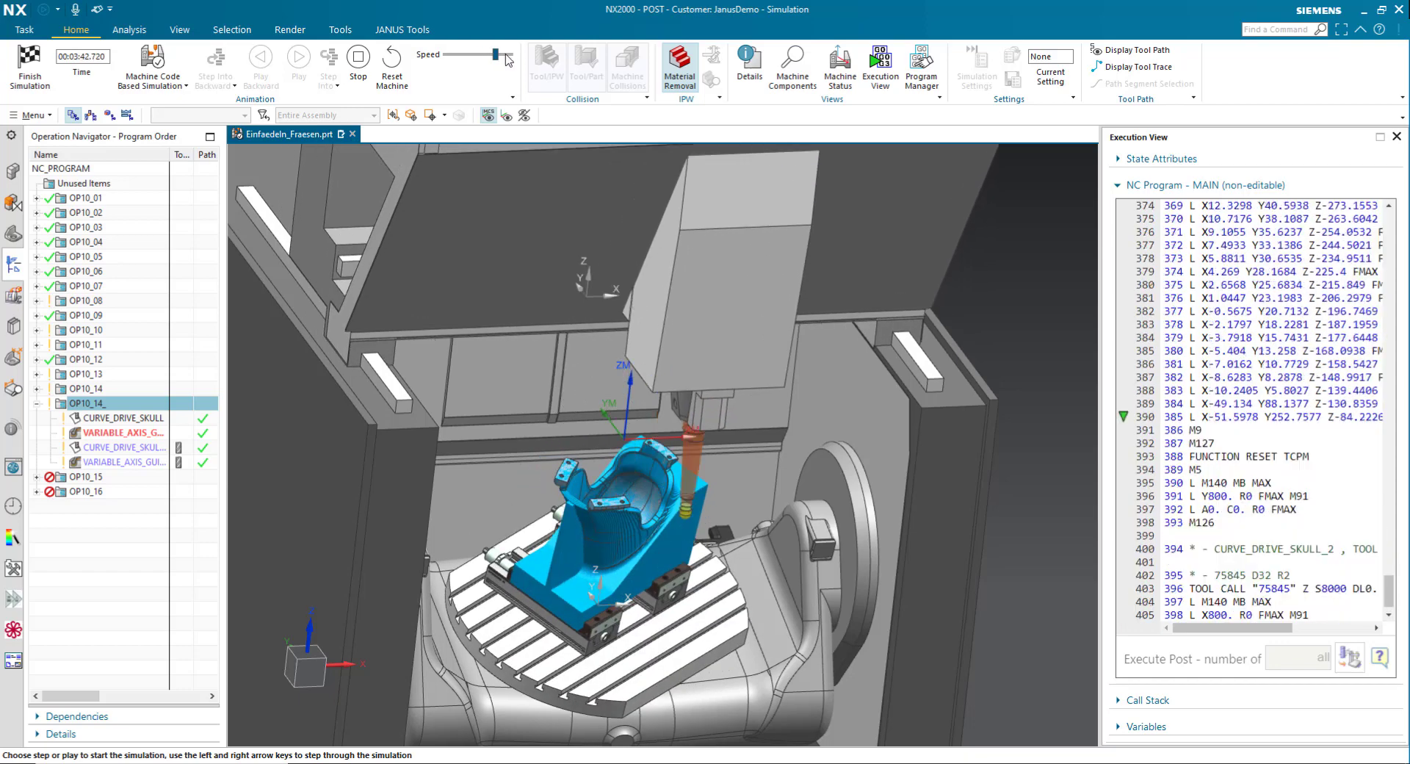
left_click(467, 56)
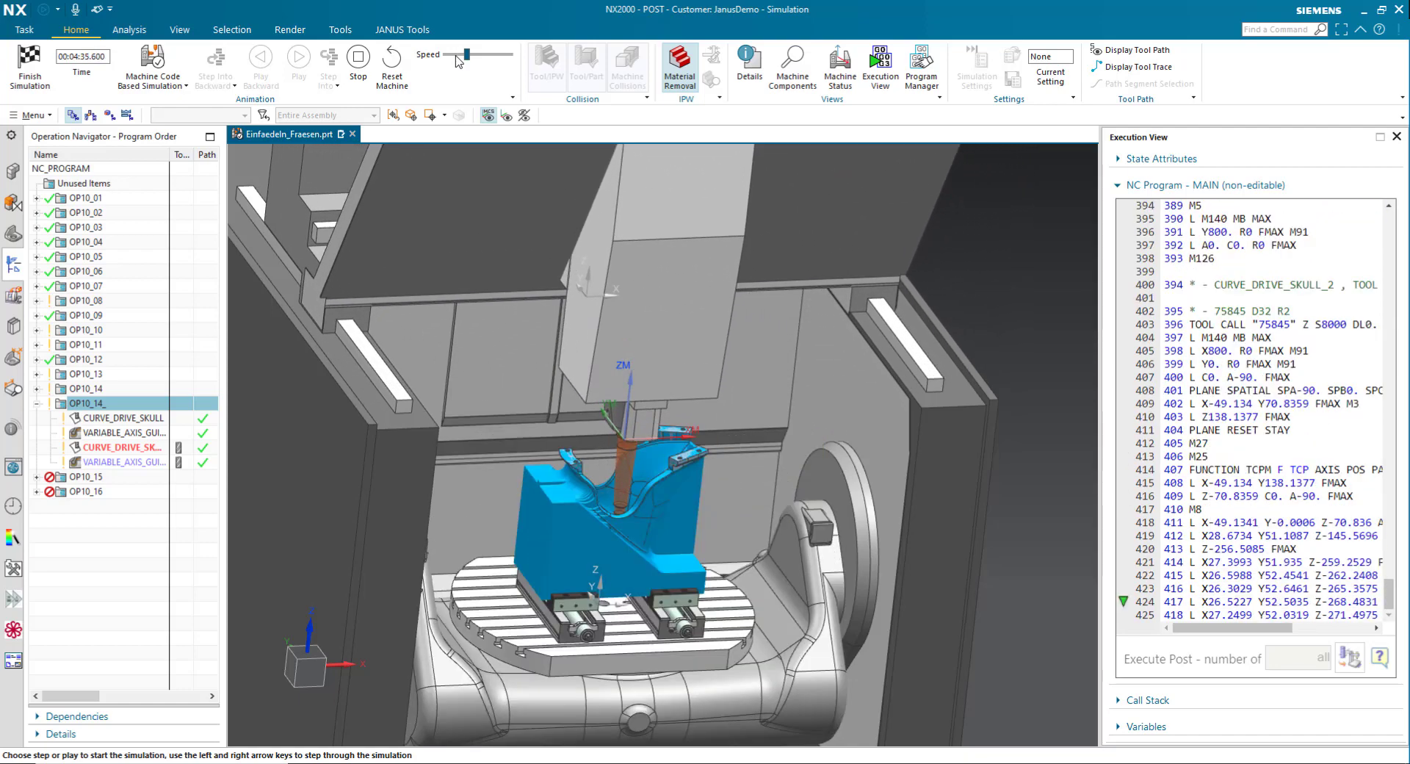
Step: Examine the tool's cutting and retract motion in CURVE_DRIVE_SKULL_2 and the changeover to VARIABLE_AXIS_GUIDING_CURVES_2 from close and wider viewpoints
middle_click_drag(510, 262, 680, 555)
middle_click_drag(680, 555, 624, 523, "shift")
middle_click_drag(625, 523, 662, 520)
scroll(663, 520, "up", 3)
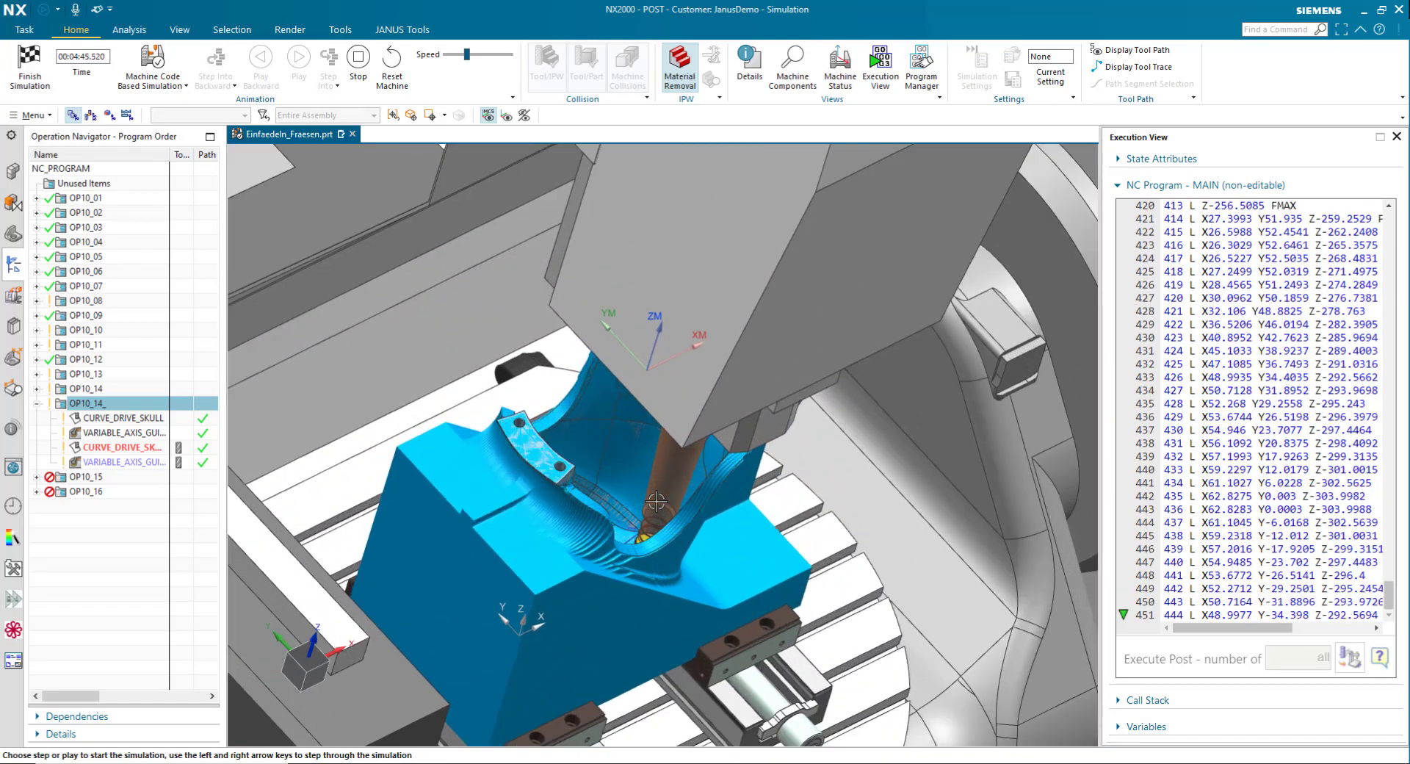
scroll(661, 519, "down", 5)
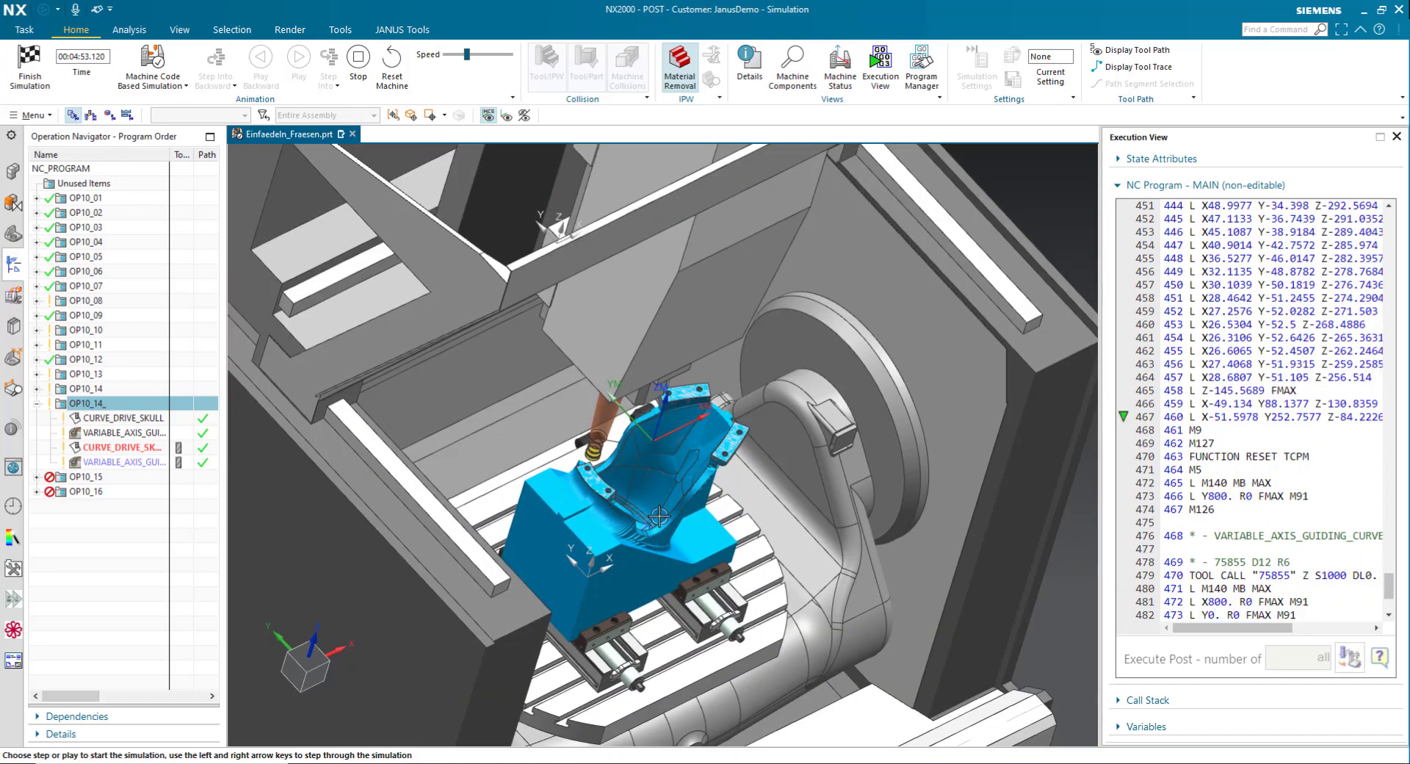
middle_click_drag(659, 517, 580, 448)
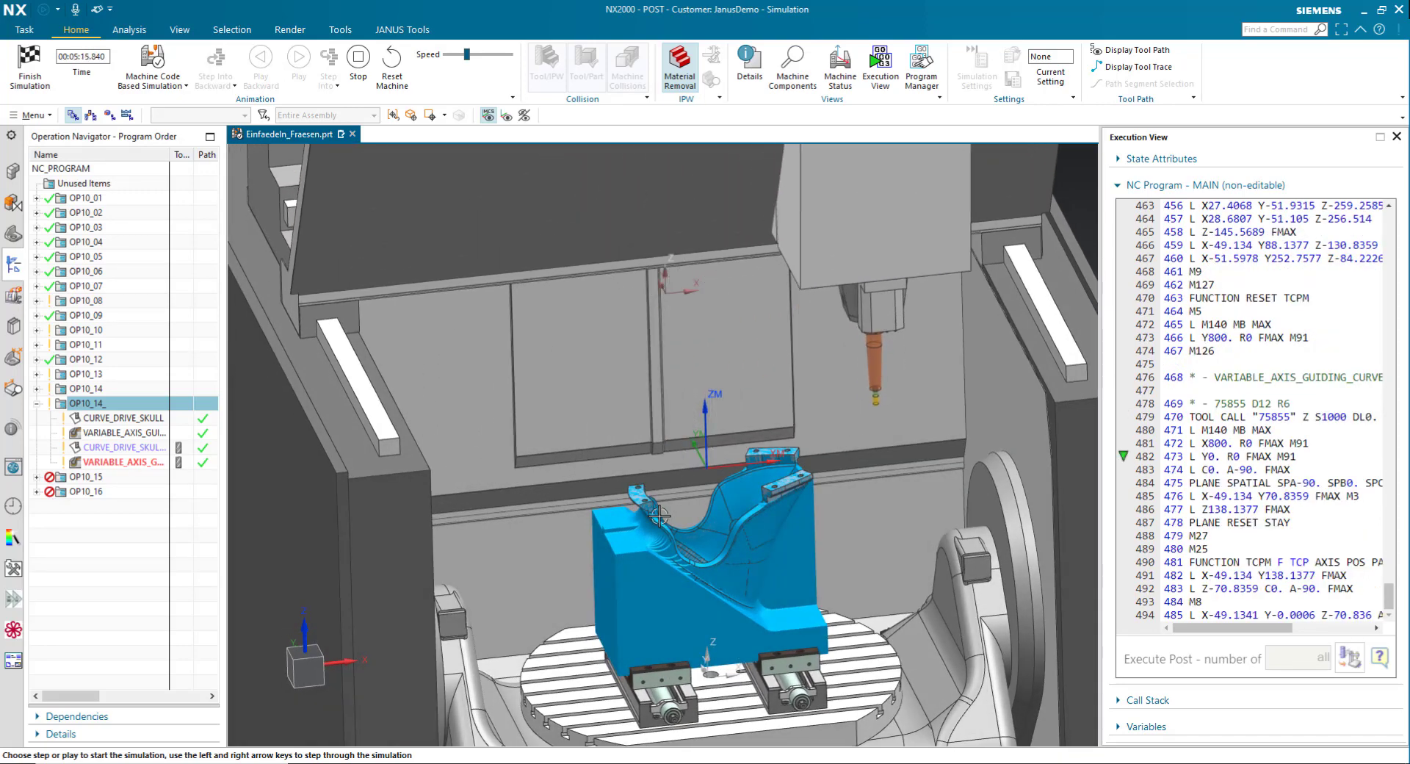
middle_click_drag(659, 516, 624, 459)
scroll(659, 516, "up", 2)
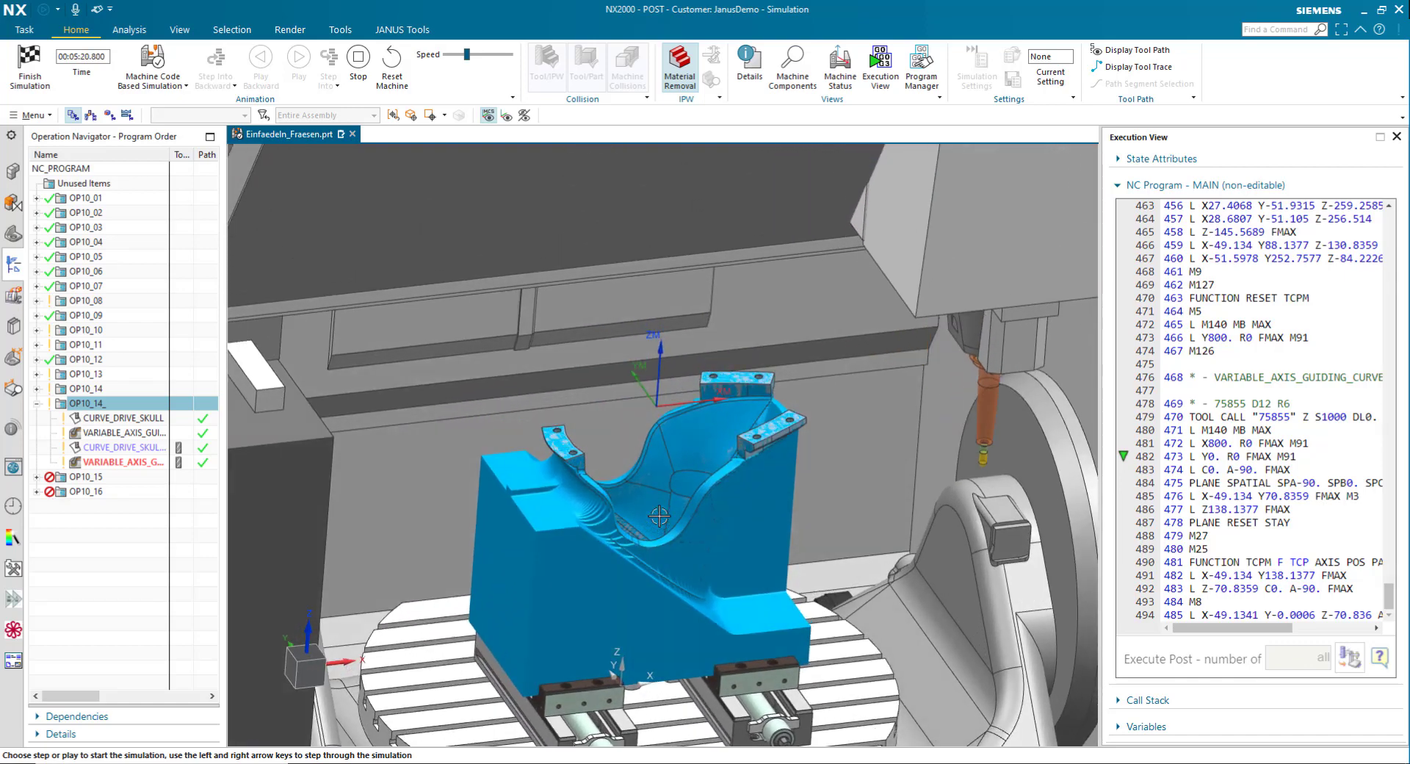